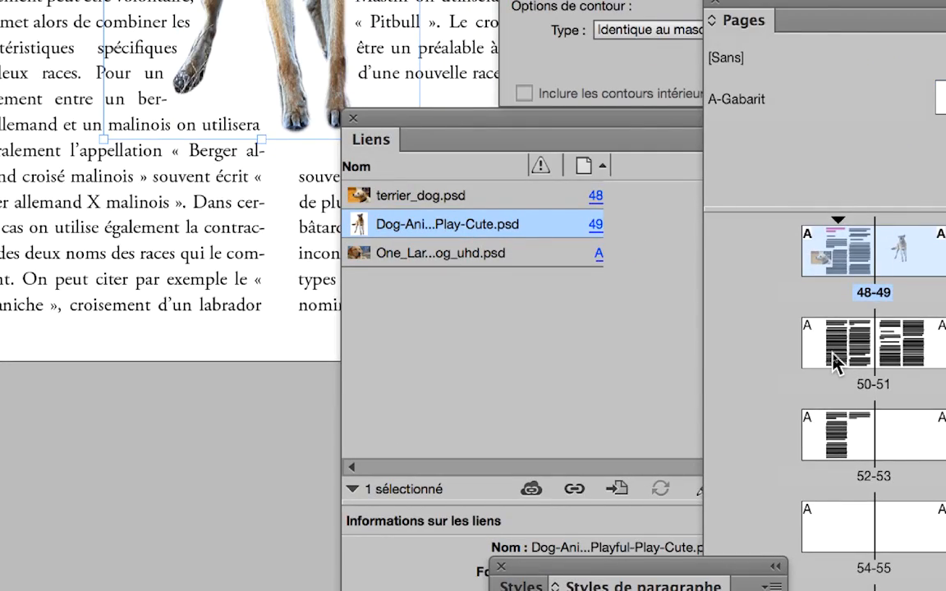
# Step: Go to the 50-51 spread and switch it to the normal view mode, moving the toolbox clear of the page
pyautogui.doubleClick(832, 354)
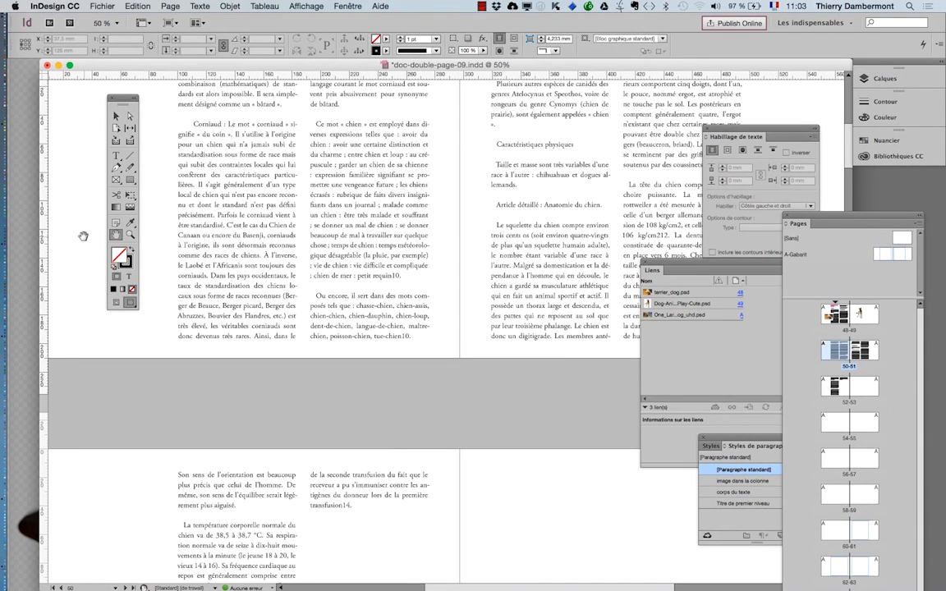
pyautogui.click(116, 302)
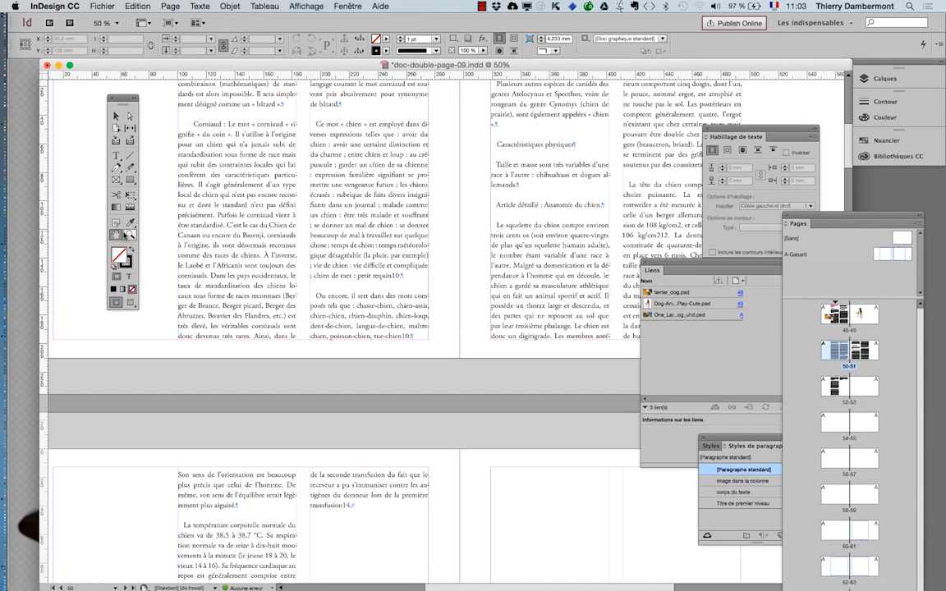
pyautogui.moveTo(395, 229); pyautogui.dragTo(354, 299)
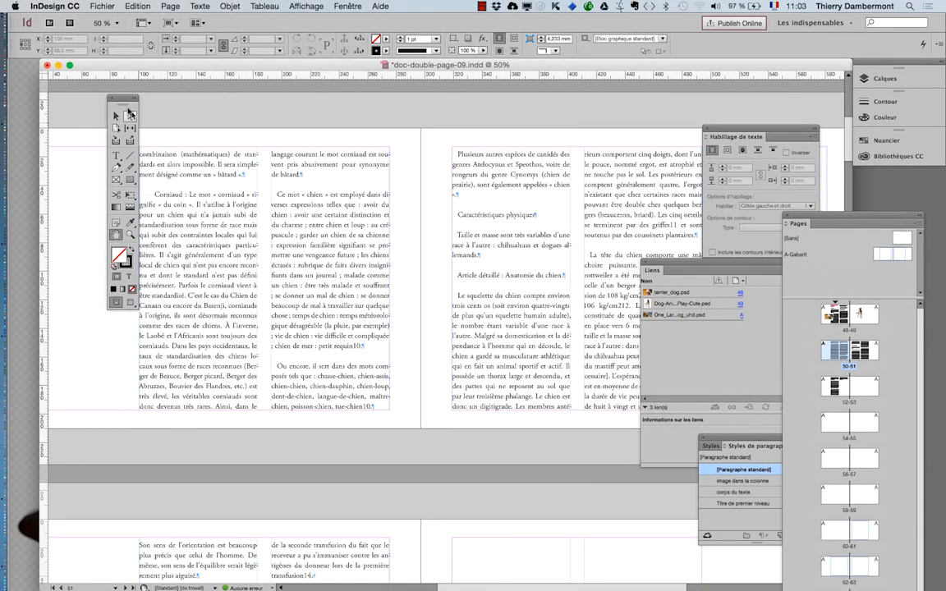
pyautogui.moveTo(126, 102); pyautogui.dragTo(71, 91)
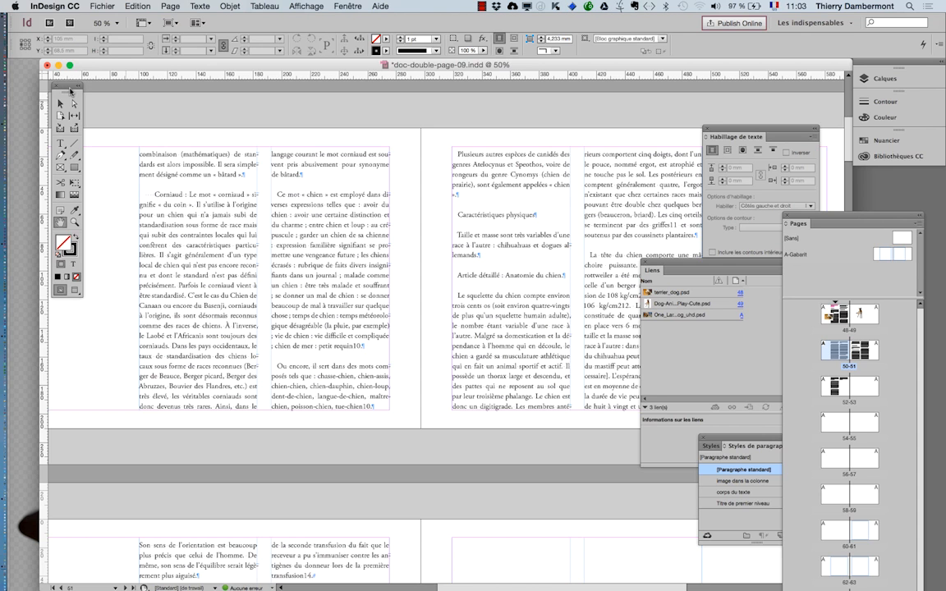
# Step: Hide the application window showing behind the document and shift the document window slightly
pyautogui.press('super+Tab')
pyautogui.press('super+Tab')
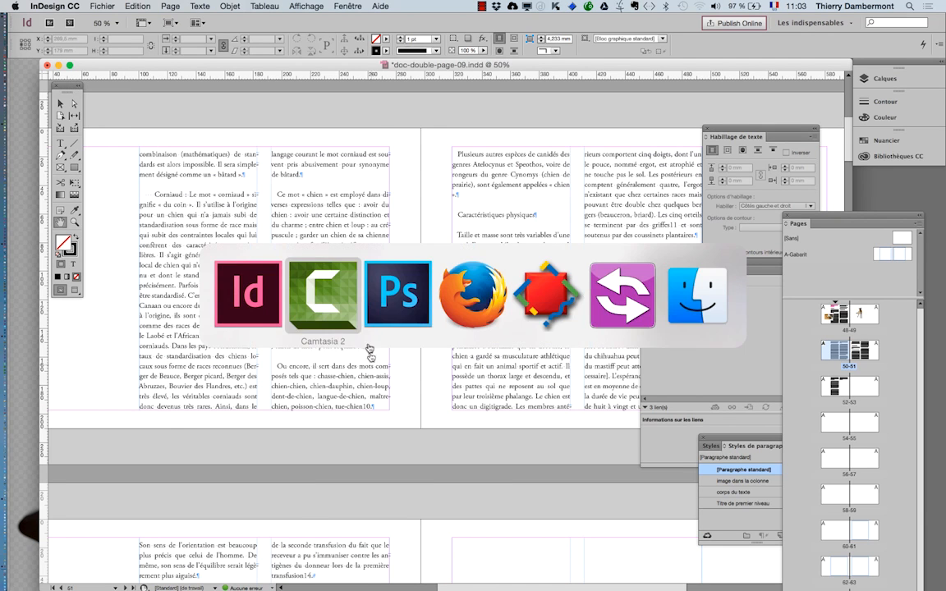
pyautogui.press('super+h')
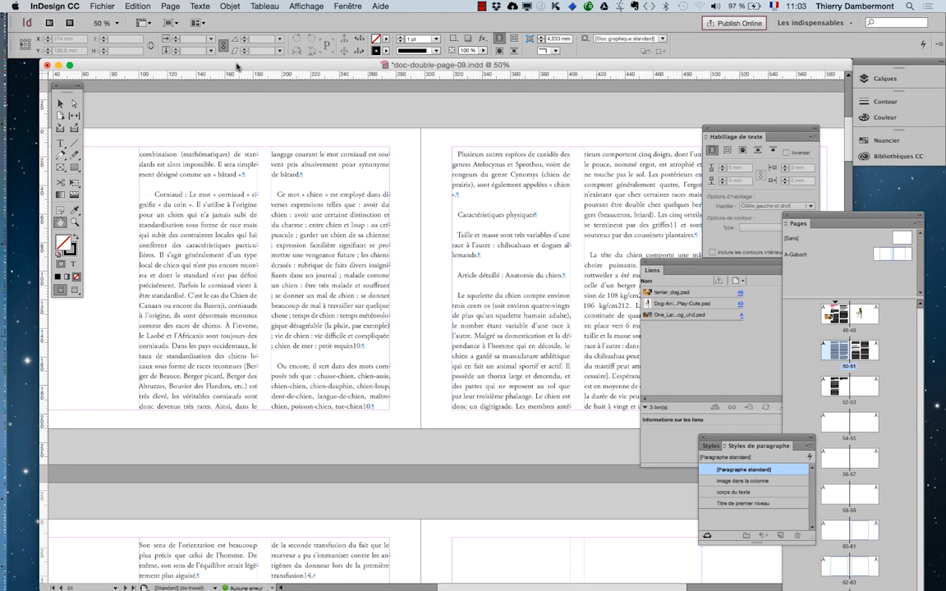
pyautogui.moveTo(237, 66); pyautogui.dragTo(224, 69)
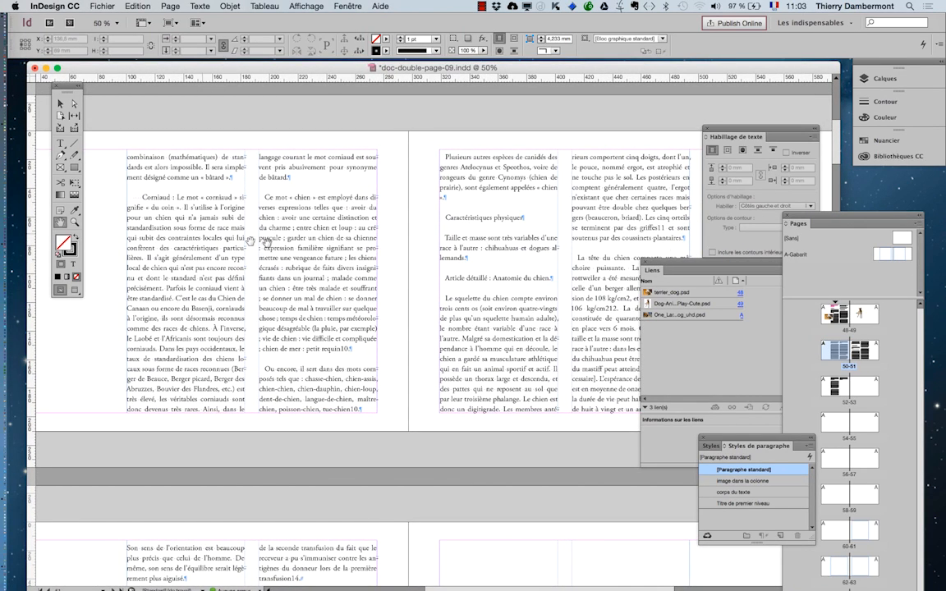
# Step: Import running-man-3.psd from the chiens folder and place it about 47 by 32 mm on the pasteboard beside page 50
pyautogui.scroll(-3, 265, 243)
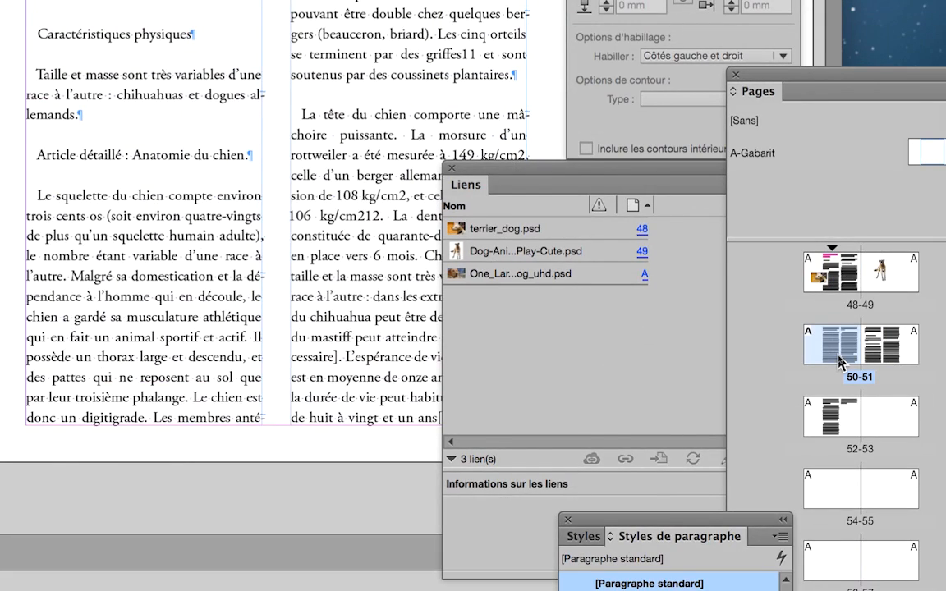
pyautogui.doubleClick(840, 362)
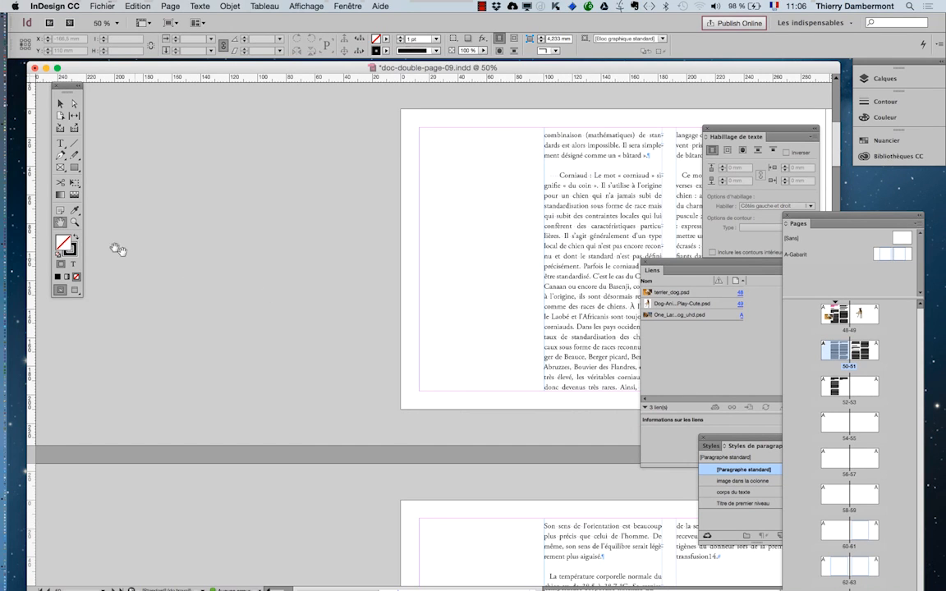
pyautogui.click(109, 6)
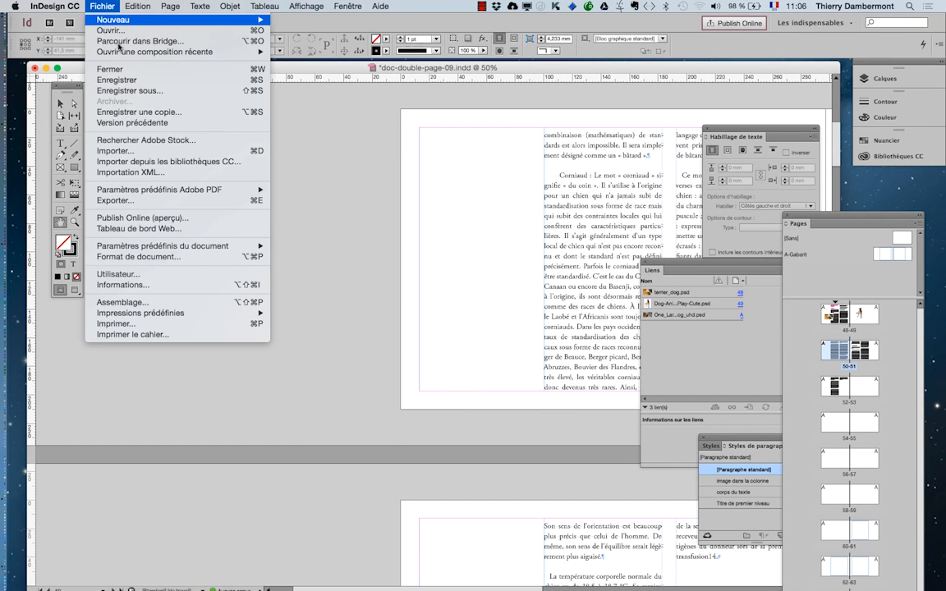
pyautogui.click(148, 152)
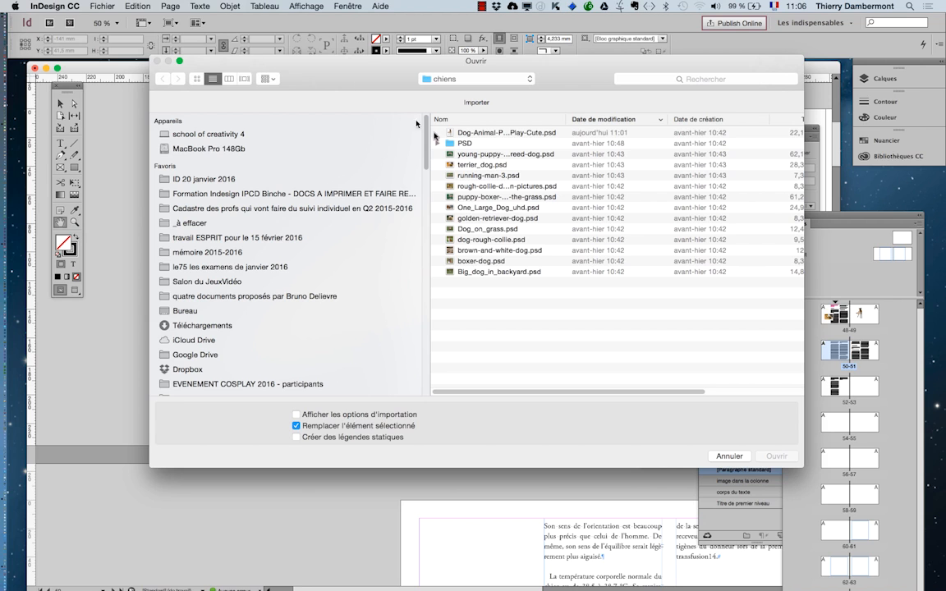
pyautogui.click(504, 177)
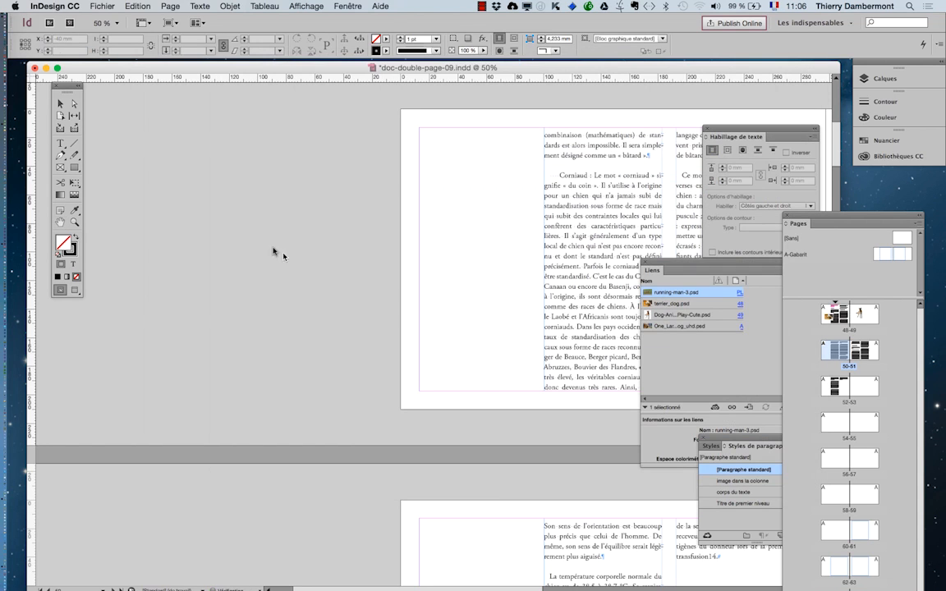
pyautogui.press('Return')
pyautogui.moveTo(175, 152); pyautogui.dragTo(243, 198)
pyautogui.press('space')
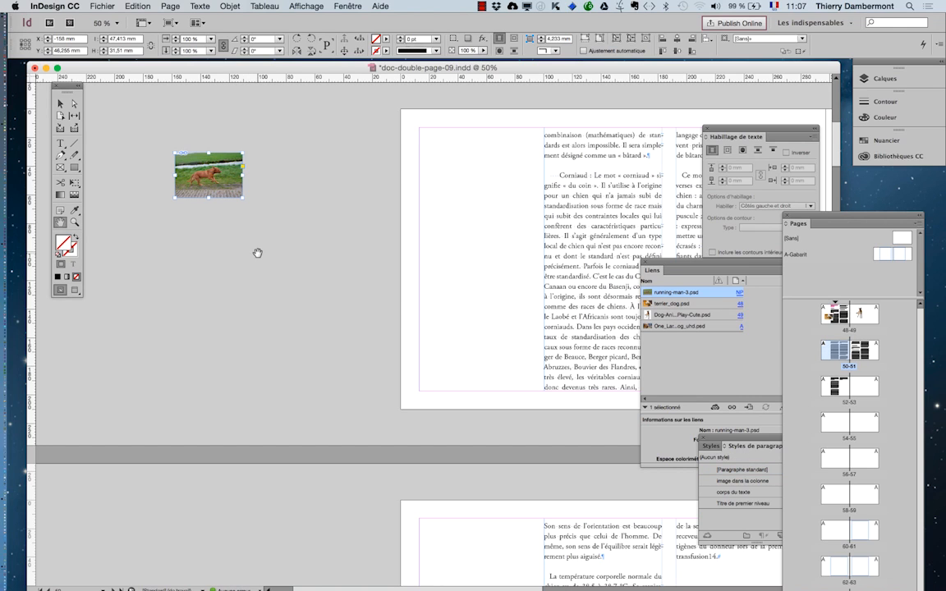
# Step: Cut the running dog image and paste it into a new empty paragraph after « bâtard » in page 50's first column
pyautogui.click(61, 105)
pyautogui.press('Delete')
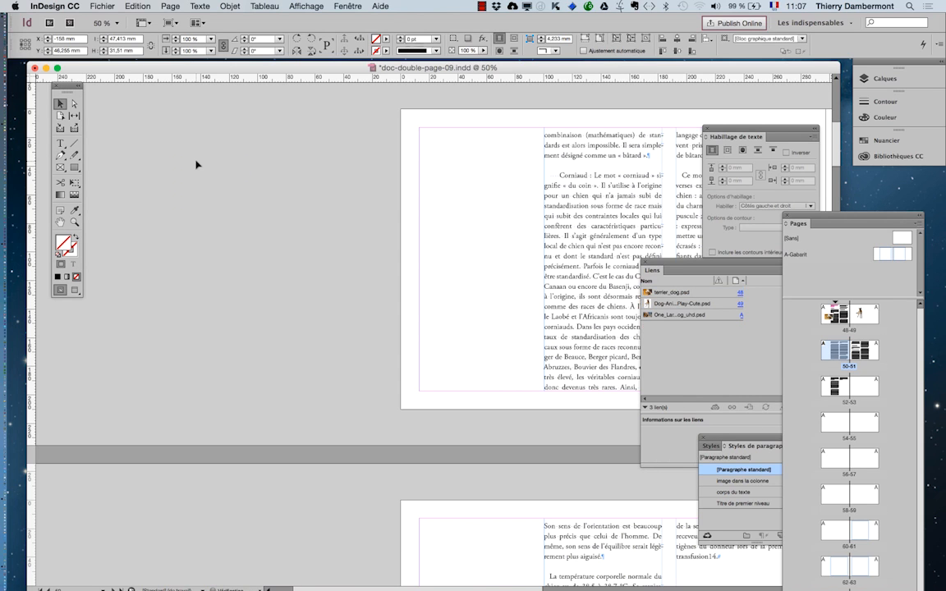
pyautogui.press('h')
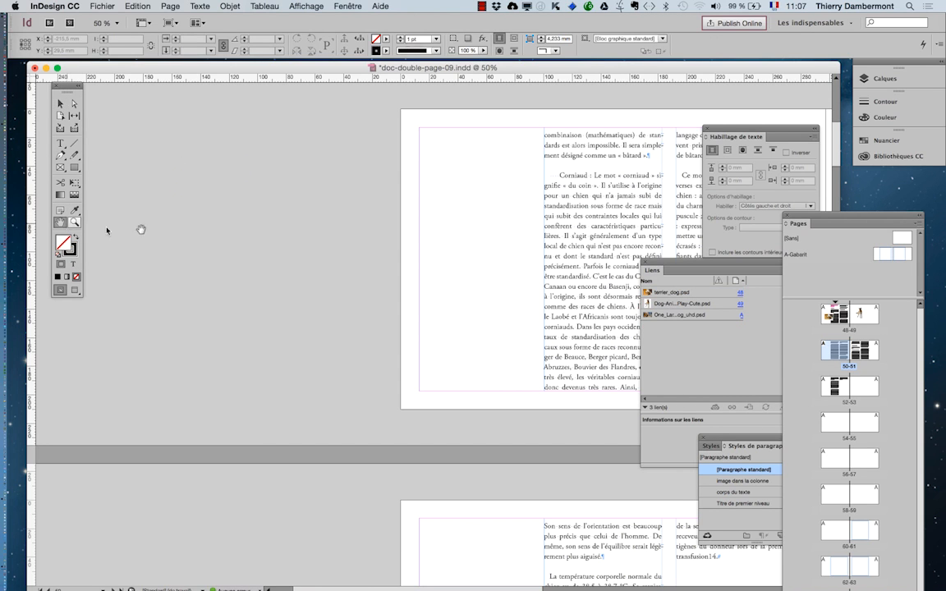
pyautogui.moveTo(334, 232); pyautogui.dragTo(196, 249)
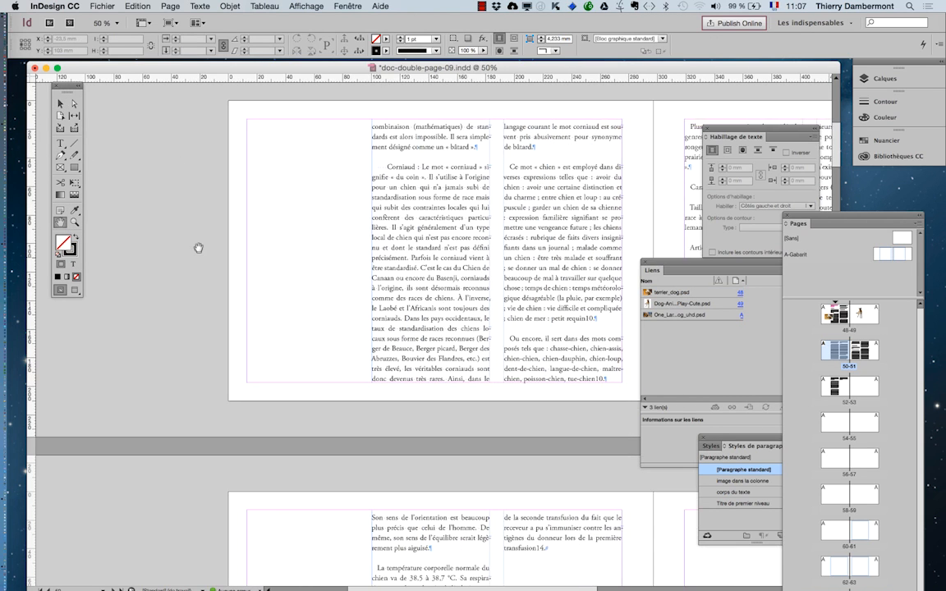
pyautogui.click(60, 143)
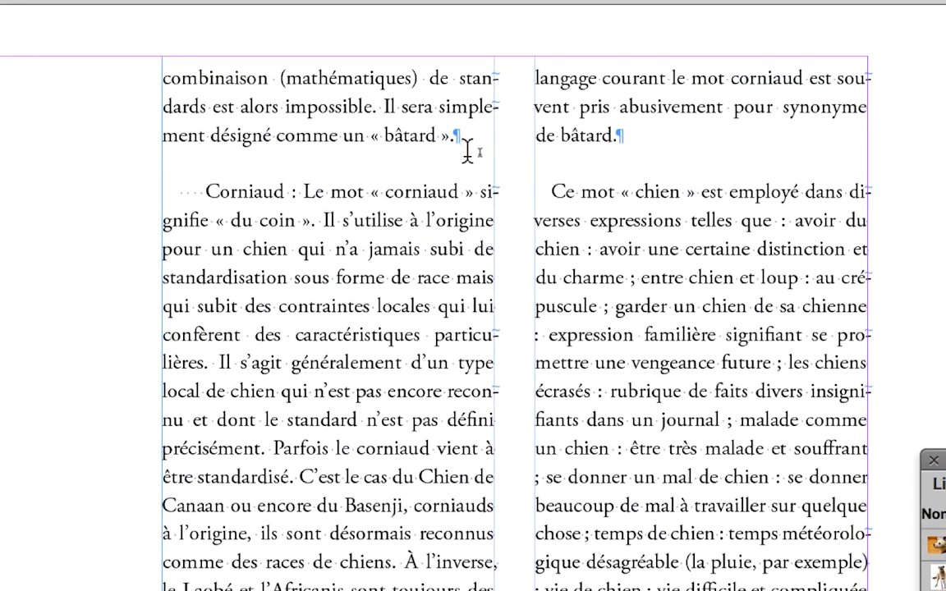
pyautogui.press('Return')
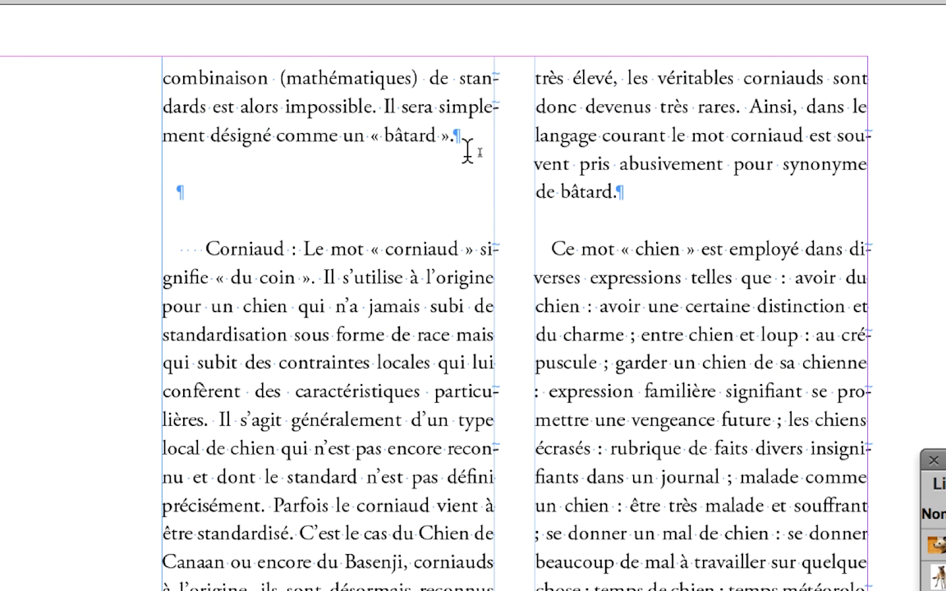
pyautogui.hotkey('ctrl', 'v')
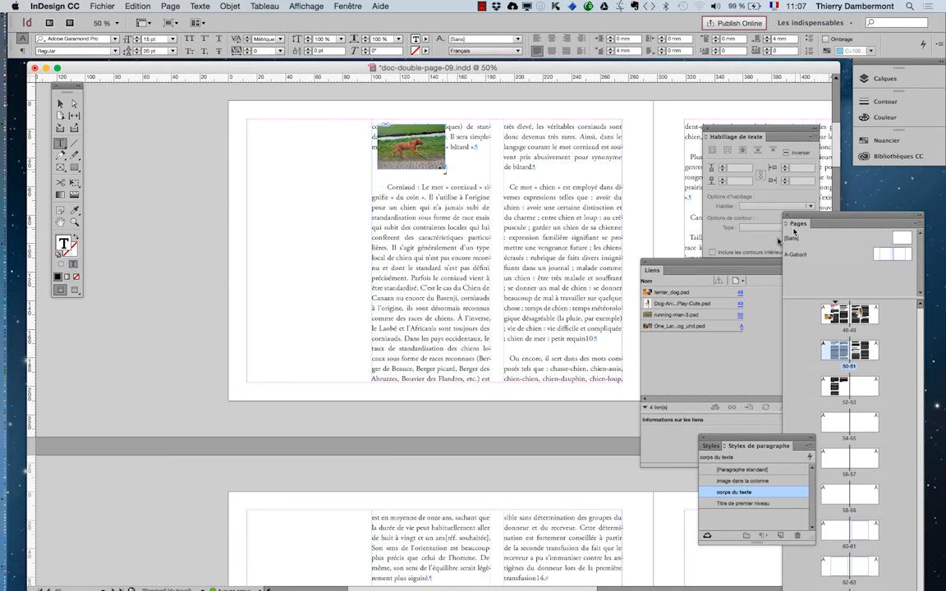
# Step: Apply the "image dans la colonne" paragraph style to the paragraph holding the anchored dog image
pyautogui.moveTo(762, 442); pyautogui.dragTo(306, 112)
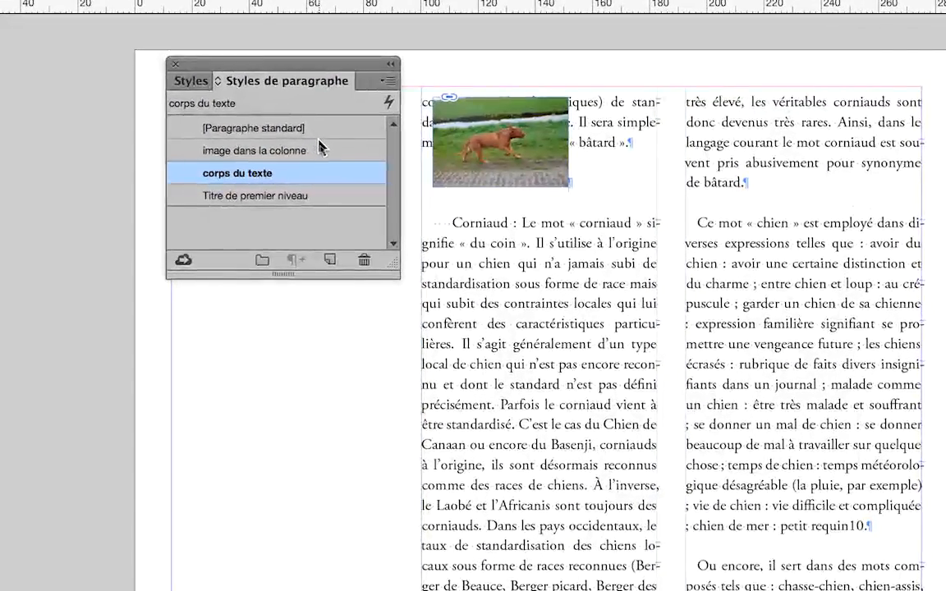
pyautogui.click(320, 147)
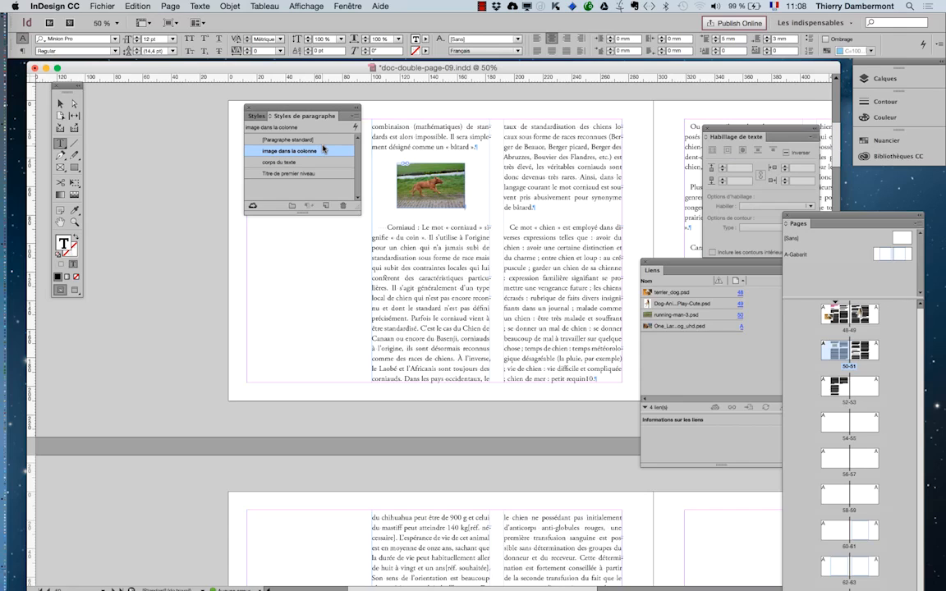
pyautogui.moveTo(307, 111); pyautogui.dragTo(225, 126)
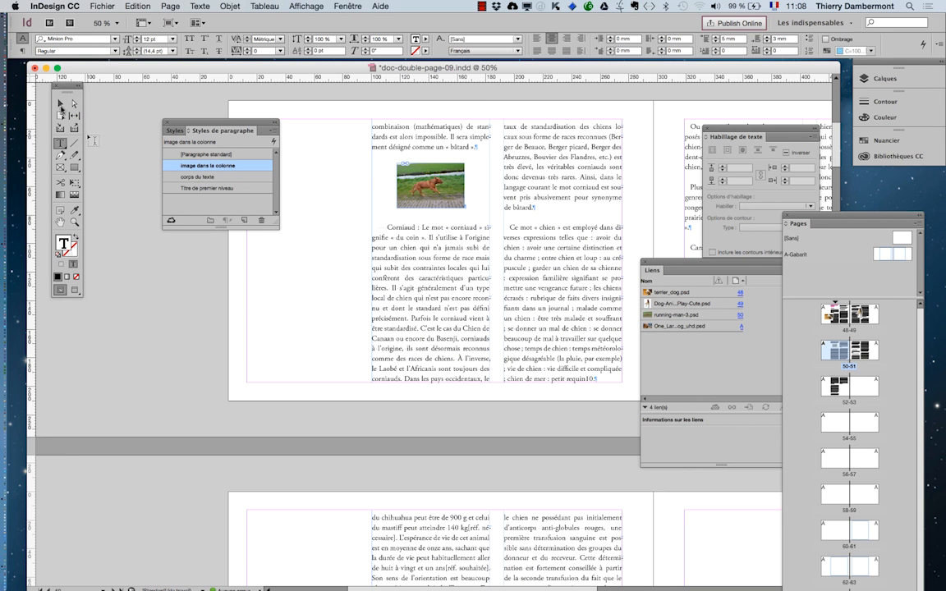
# Step: Enlarge the anchored dog image with the Free Transform tool to about 77 by 51 mm so it fits the column
pyautogui.click(59, 104)
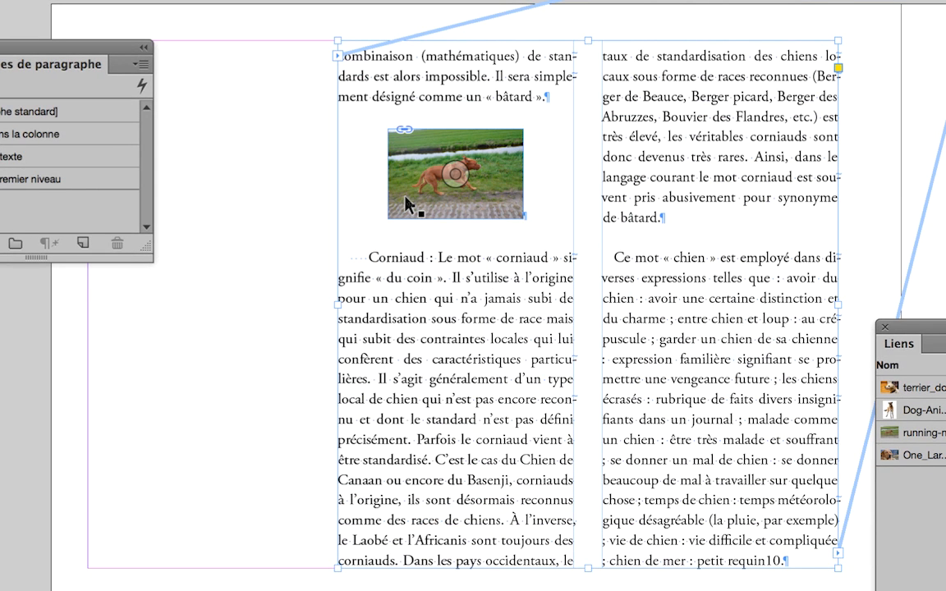
pyautogui.click(405, 196)
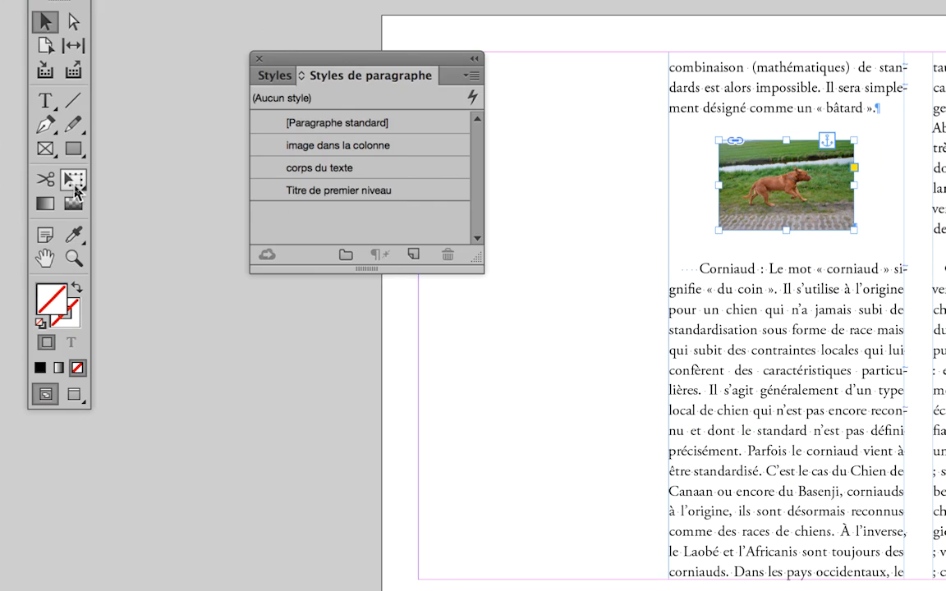
pyautogui.click(75, 188)
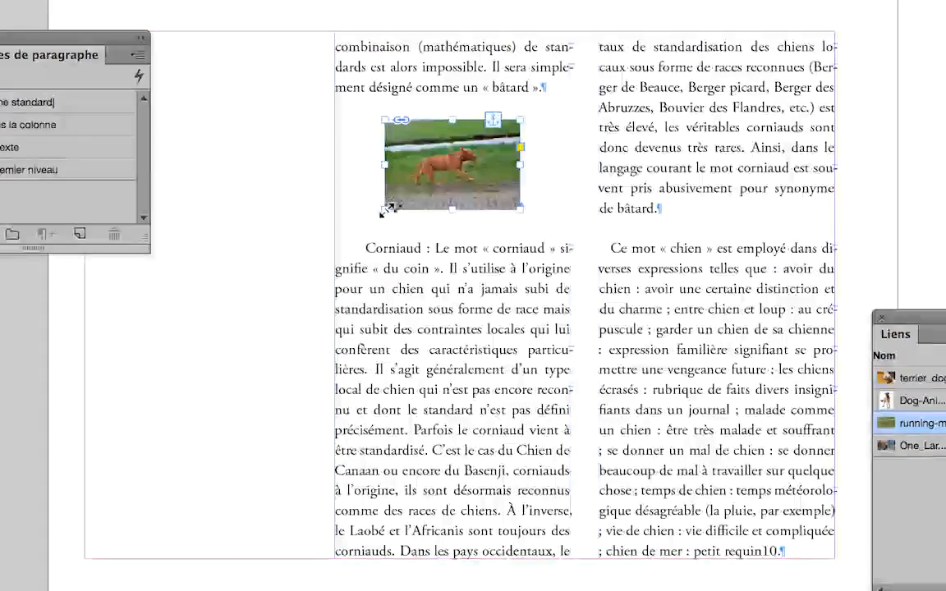
pyautogui.moveTo(387, 209); pyautogui.dragTo(362, 225)
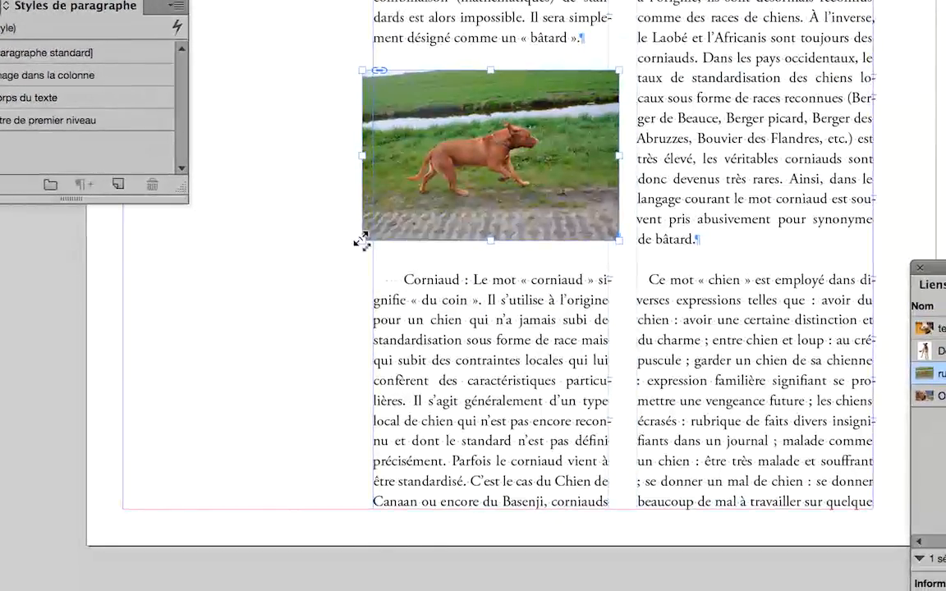
pyautogui.moveTo(359, 238)
pyautogui.mouseDown()
pyautogui.moveTo(385, 237)
pyautogui.moveTo(370, 235)
pyautogui.mouseUp()
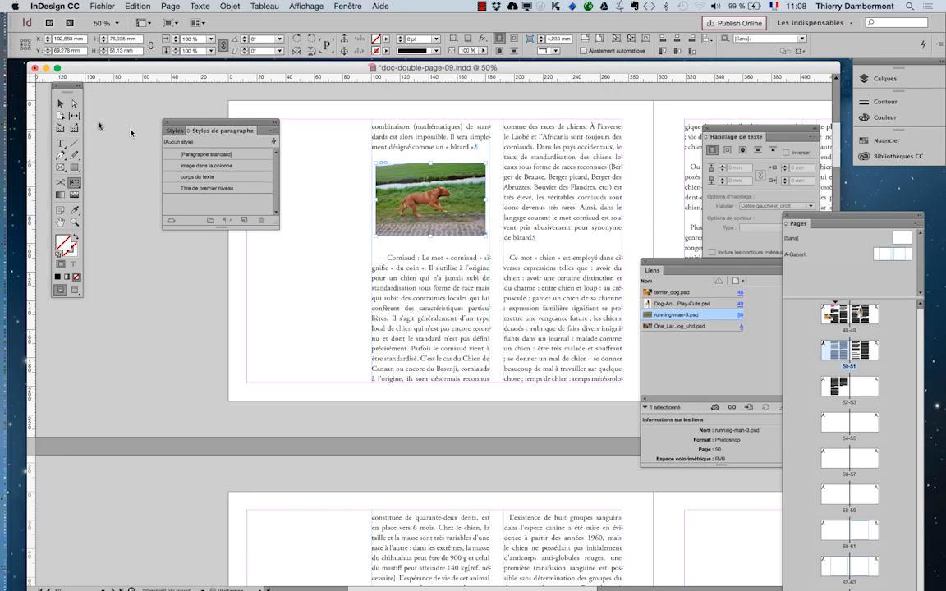
# Step: Load the nine dog photos from the rough-collie pictures file through Big_dog_in_backyard.psd in the chiens folder for placing
pyautogui.moveTo(212, 128); pyautogui.dragTo(379, 339)
pyautogui.click(166, 150)
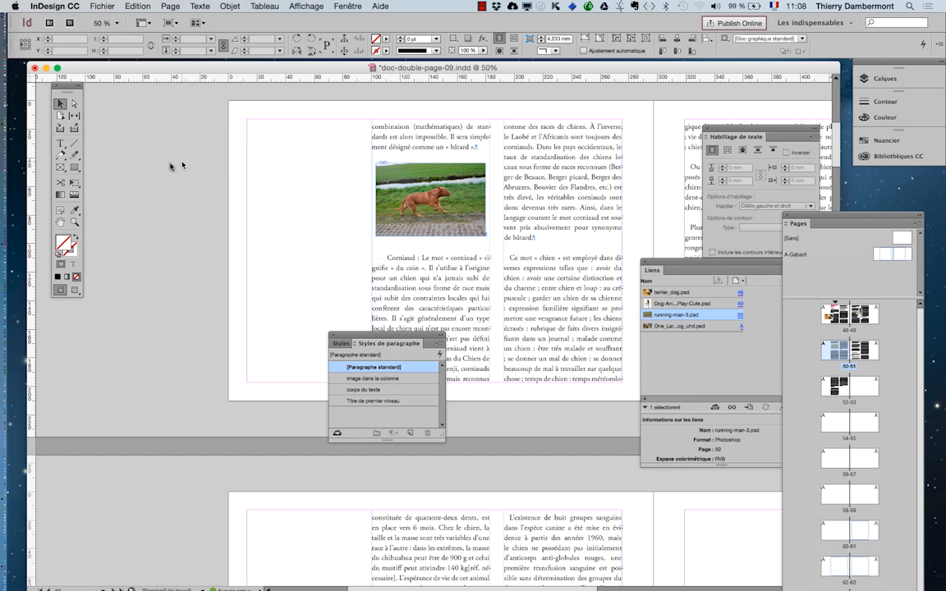
pyautogui.moveTo(323, 222); pyautogui.dragTo(441, 226)
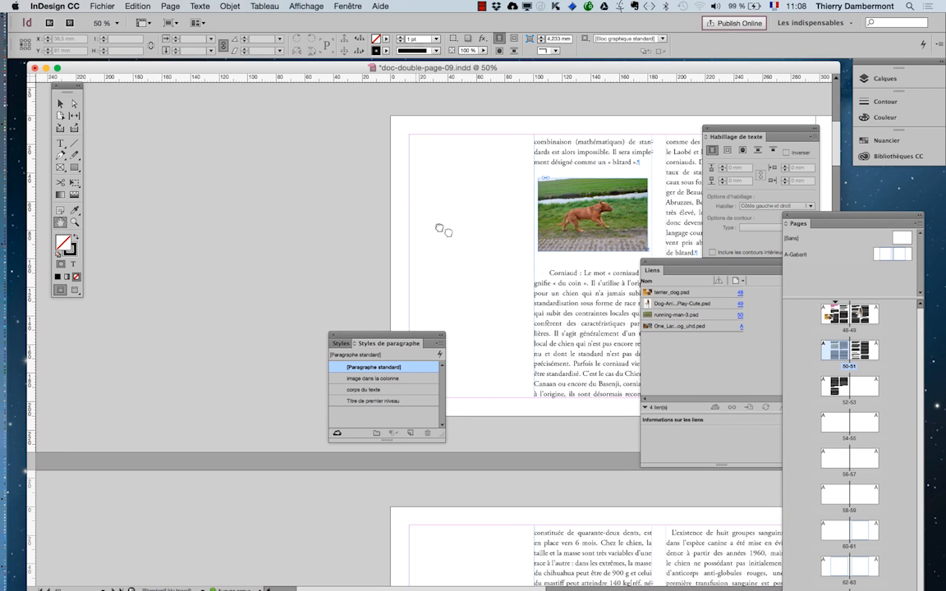
pyautogui.press('v')
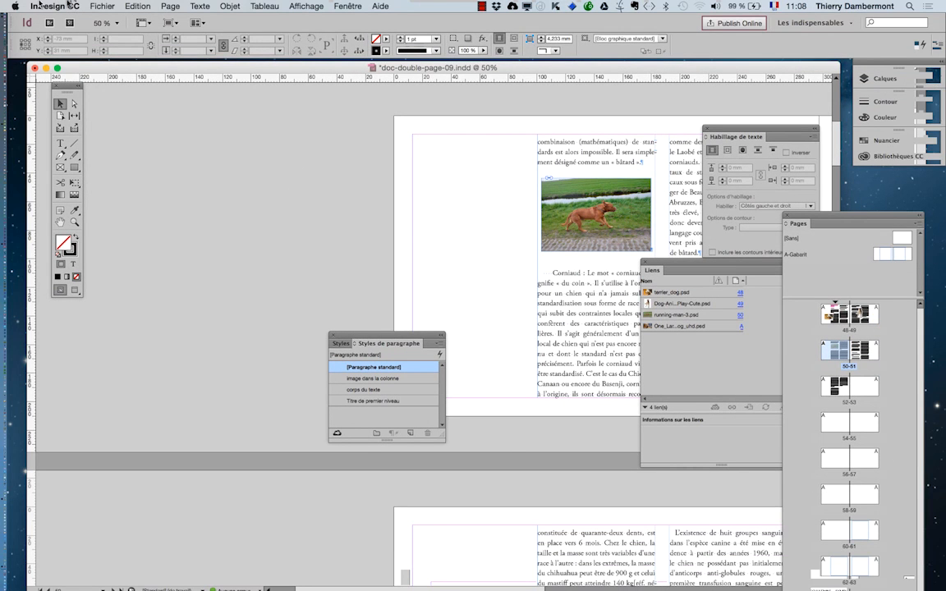
pyautogui.click(102, 6)
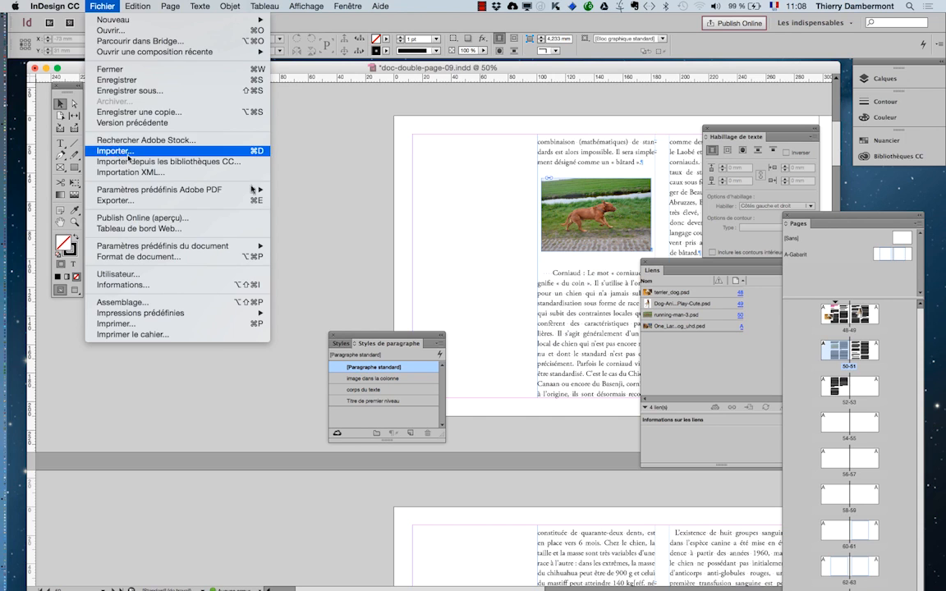
pyautogui.click(129, 154)
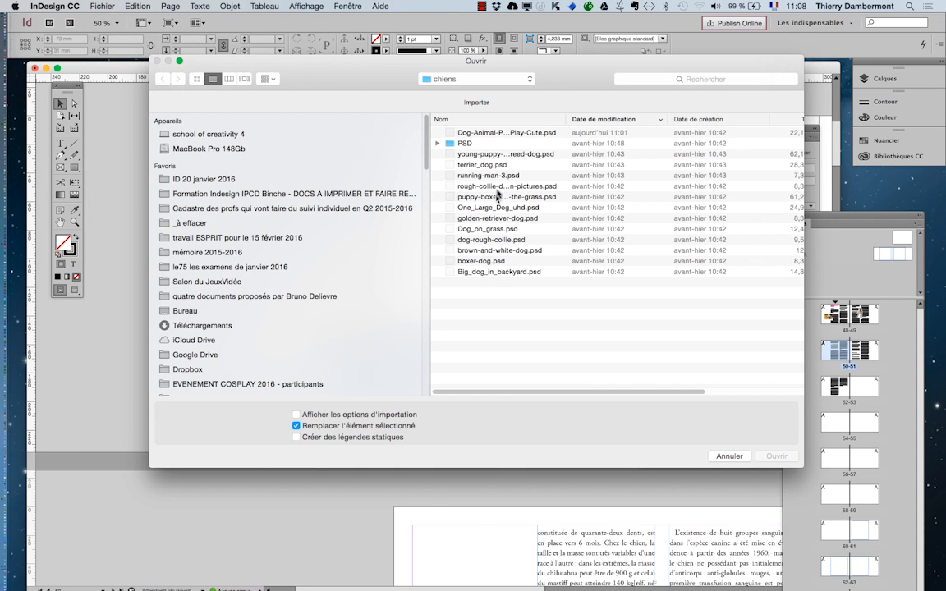
pyautogui.click(497, 187)
pyautogui.keyDown('shift'); pyautogui.click(497, 272); pyautogui.keyUp('shift')
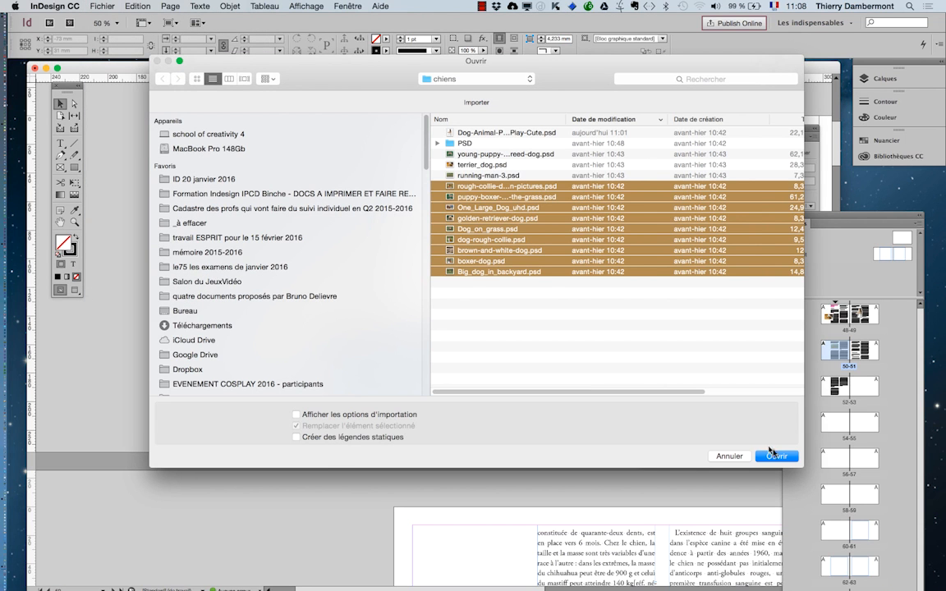
pyautogui.click(777, 456)
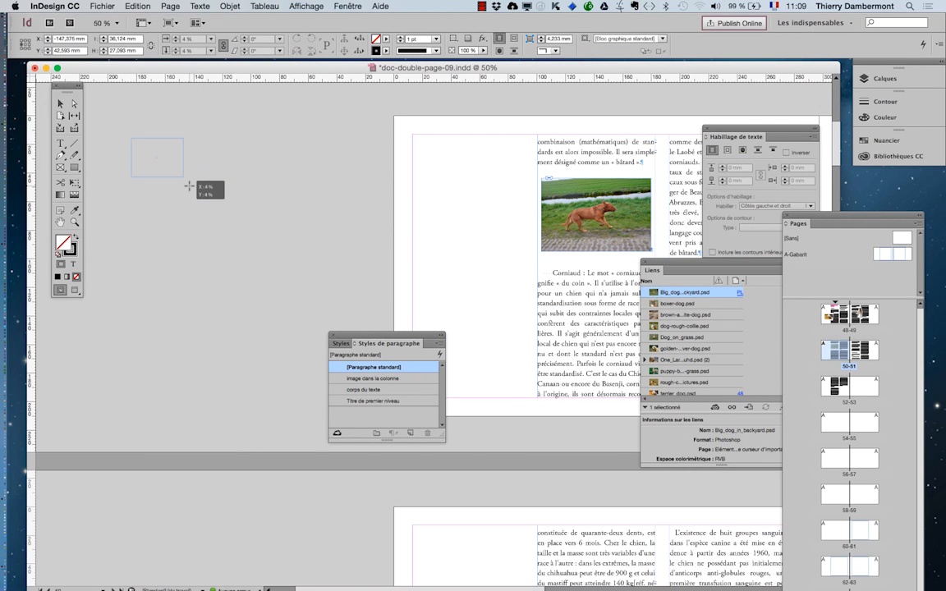
# Step: Place six of the loaded dog photos at small sizes on the pasteboard beside page 50 and discard the remaining loaded pictures
pyautogui.moveTo(189, 186); pyautogui.dragTo(286, 215)
pyautogui.moveTo(126, 224)
pyautogui.mouseDown()
pyautogui.moveTo(202, 266)
pyautogui.moveTo(319, 303)
pyautogui.moveTo(305, 299)
pyautogui.mouseUp()
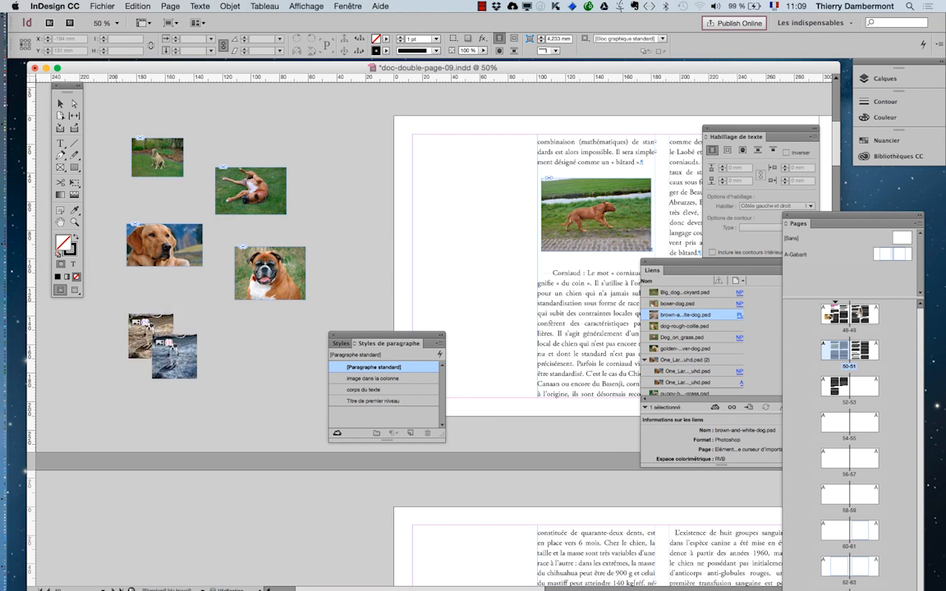
pyautogui.moveTo(115, 303); pyautogui.dragTo(188, 373)
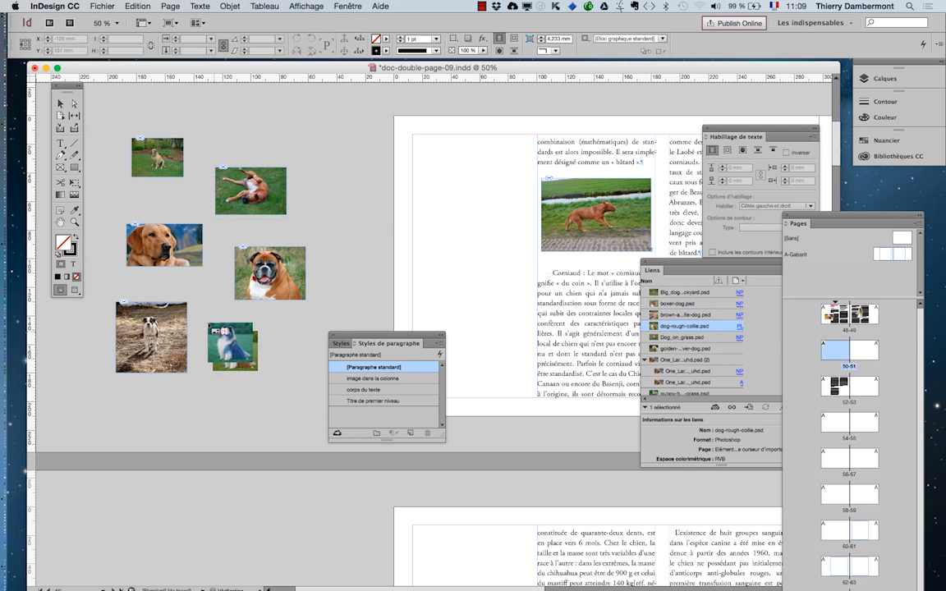
pyautogui.moveTo(212, 329); pyautogui.dragTo(268, 381)
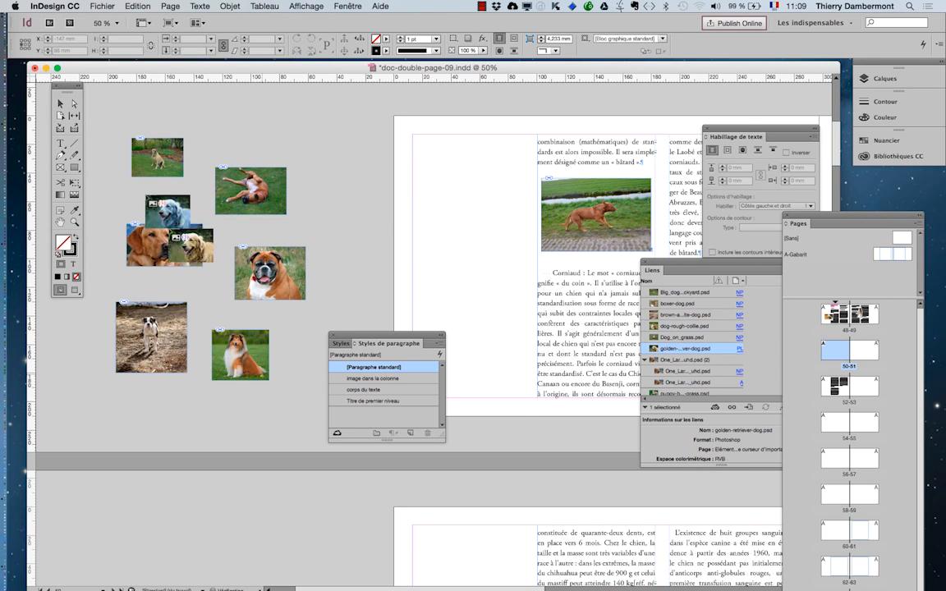
pyautogui.click(60, 103)
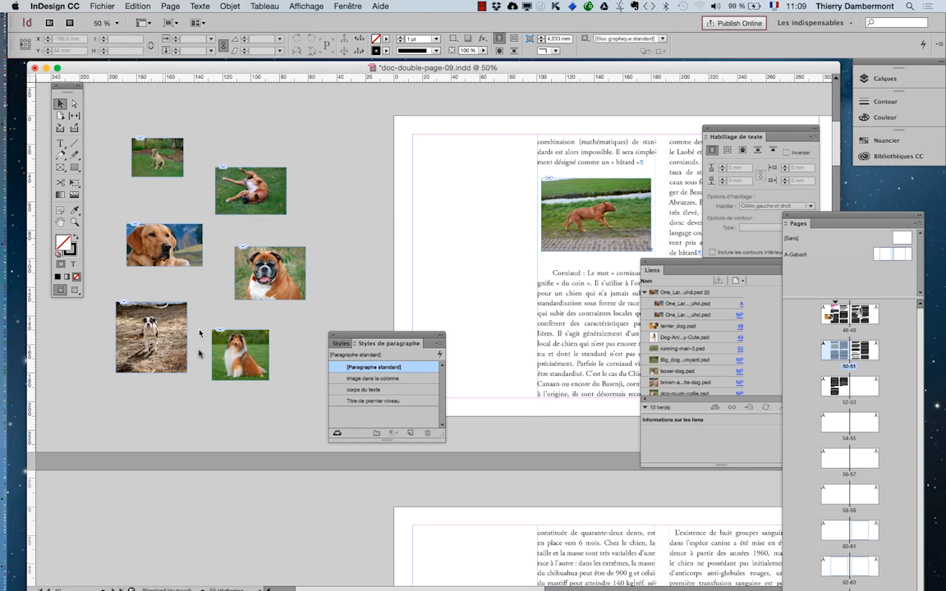
# Step: Cut the rough collie photo and paste it into a new empty paragraph after « de bâtard. » in page 50's second column
pyautogui.click(238, 373)
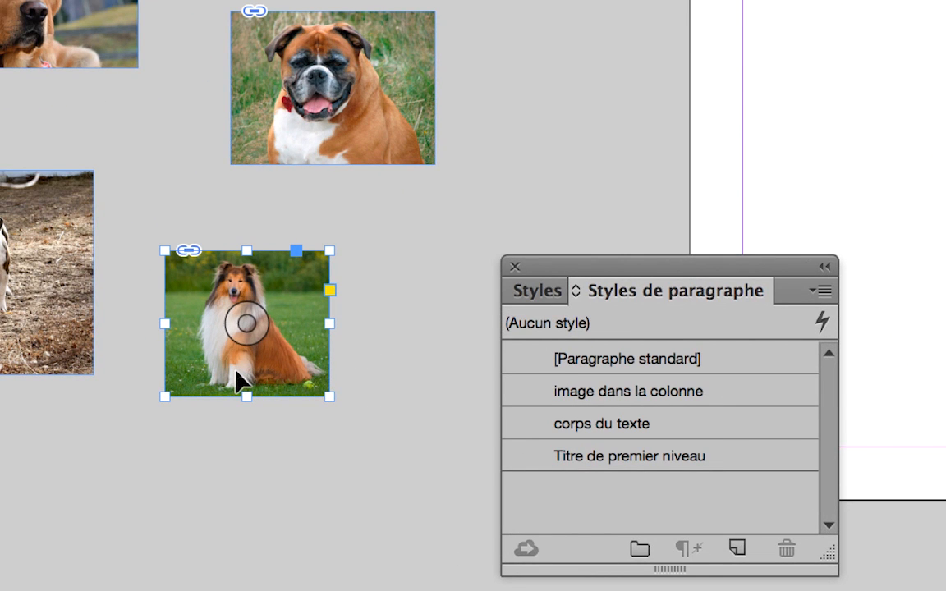
pyautogui.press('Delete')
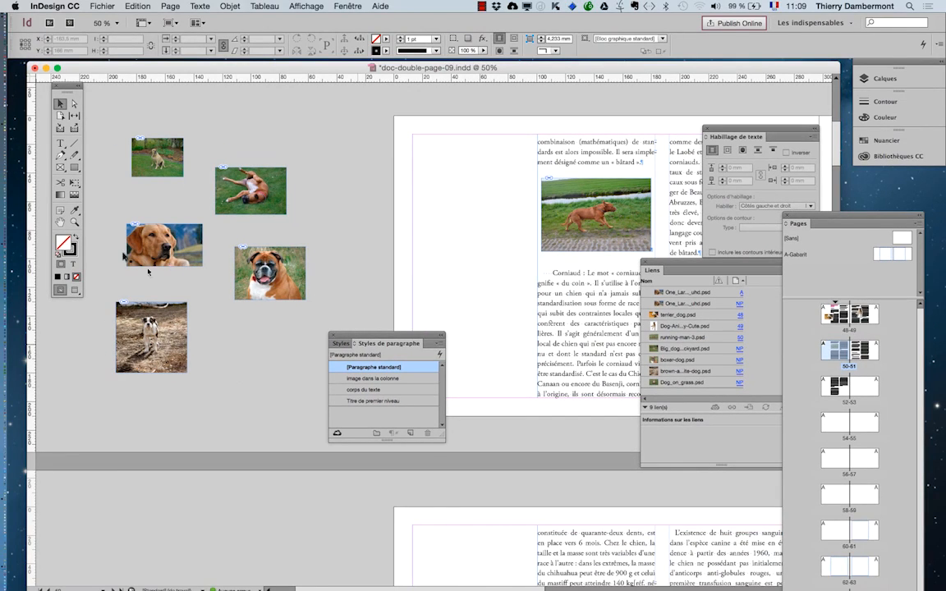
pyautogui.click(60, 222)
pyautogui.moveTo(526, 296); pyautogui.dragTo(265, 273)
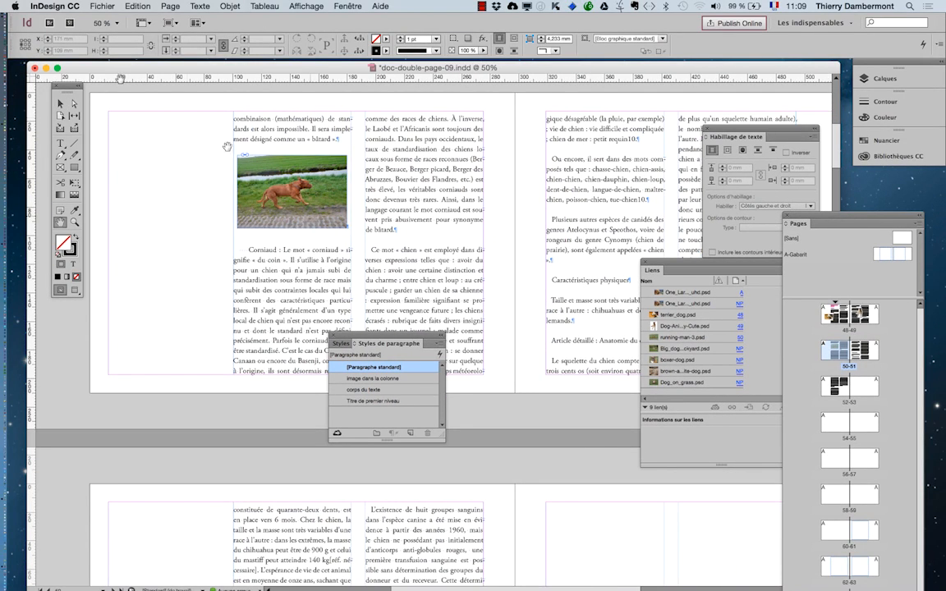
pyautogui.click(60, 143)
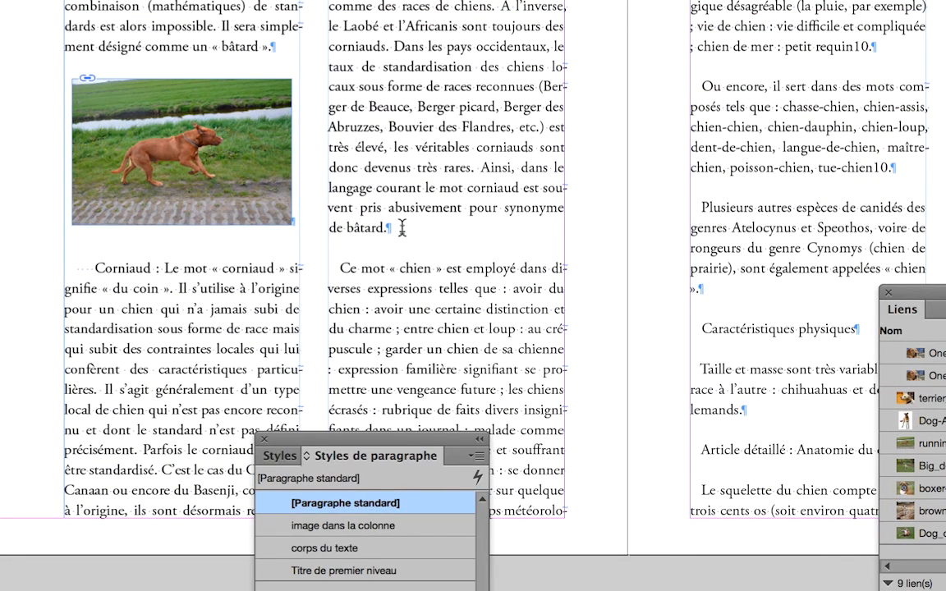
pyautogui.click(402, 229)
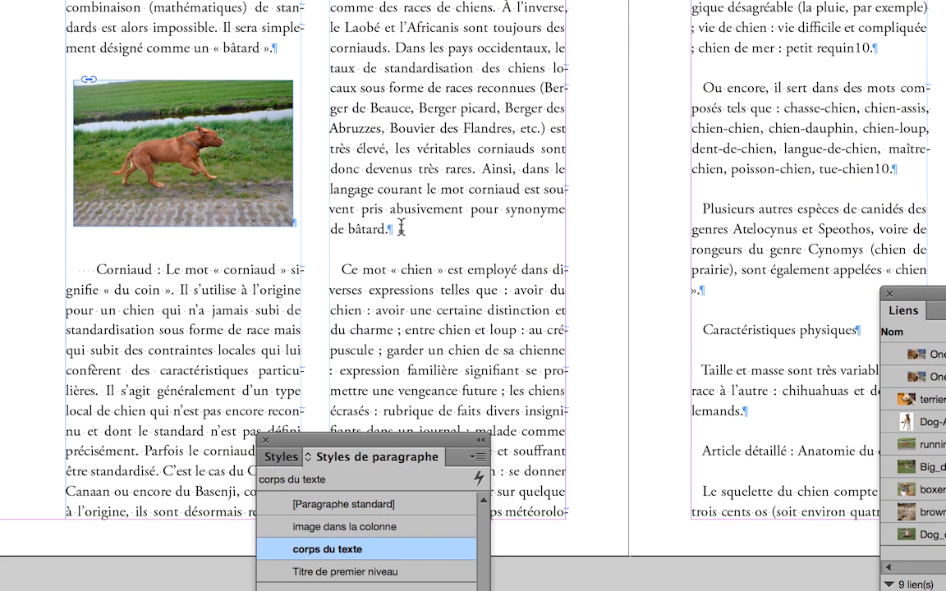
pyautogui.press('Return')
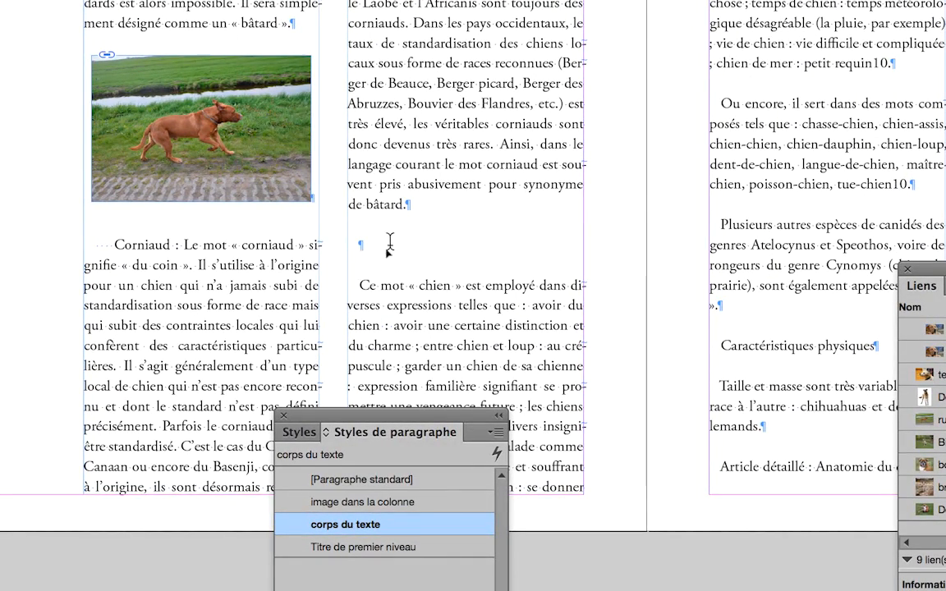
pyautogui.click(389, 247)
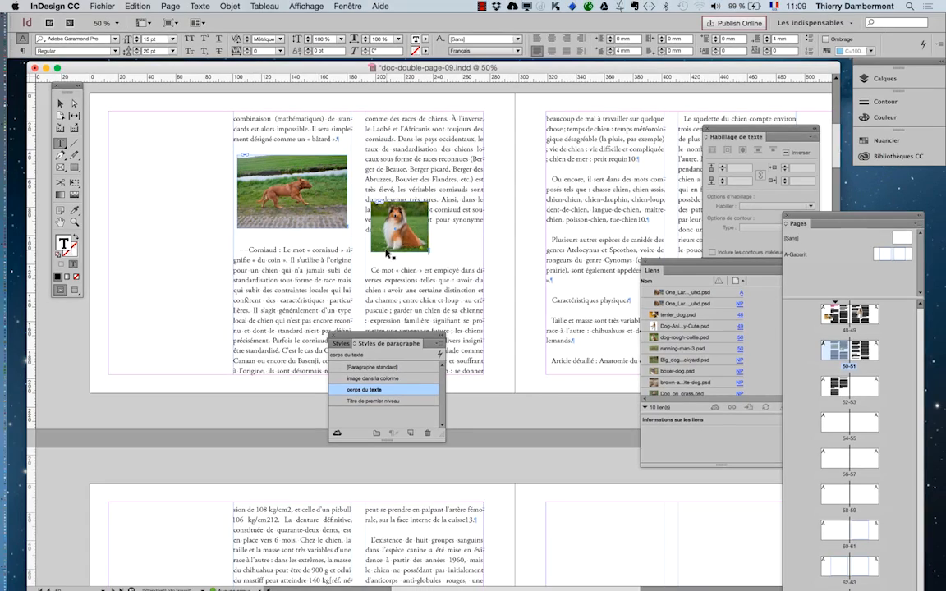
# Step: Apply the "image dans la colonne" style to the collie's paragraph and enlarge the photo with Free Transform to about 76 by 68 mm
pyautogui.click(405, 380)
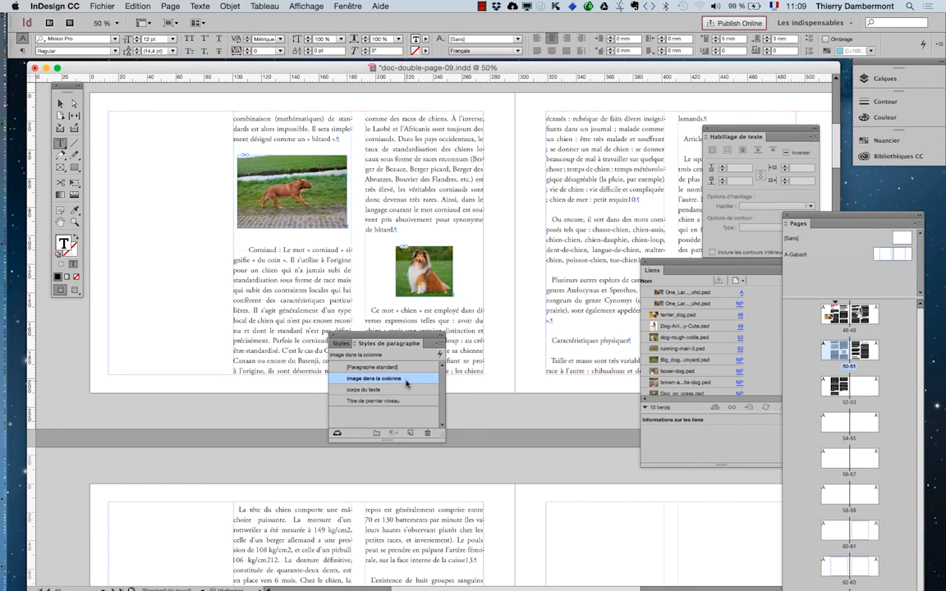
pyautogui.moveTo(401, 337); pyautogui.dragTo(310, 419)
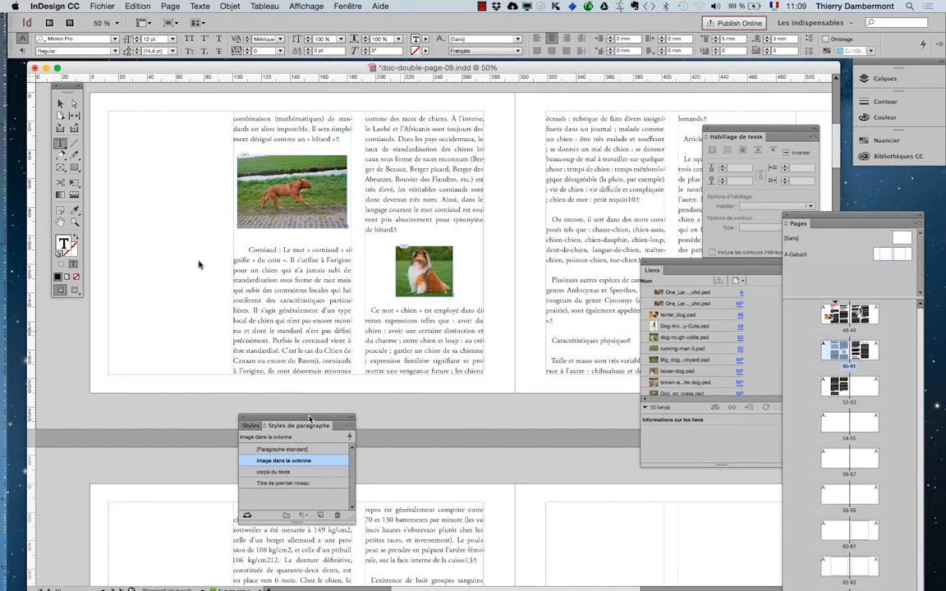
pyautogui.click(59, 104)
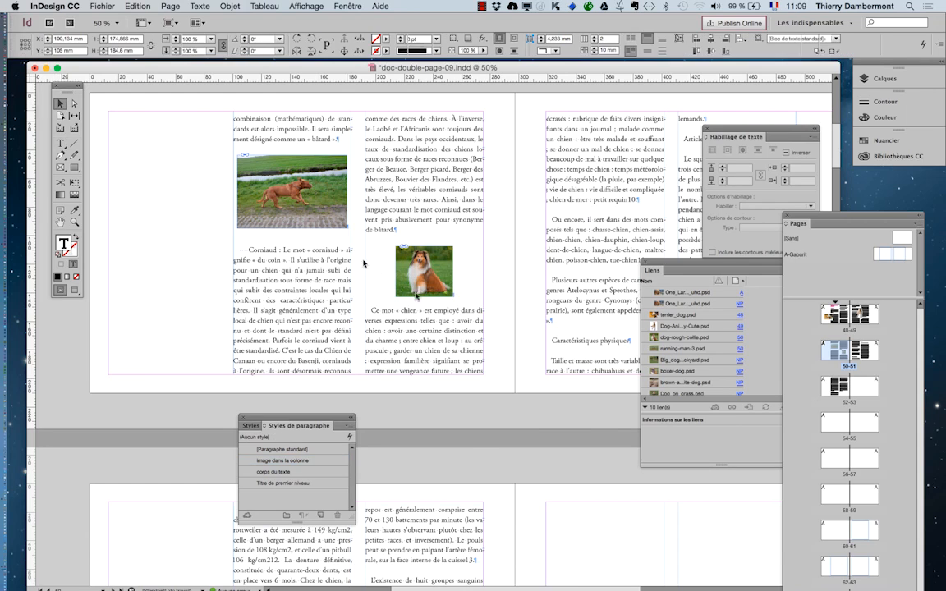
pyautogui.click(407, 269)
pyautogui.click(74, 183)
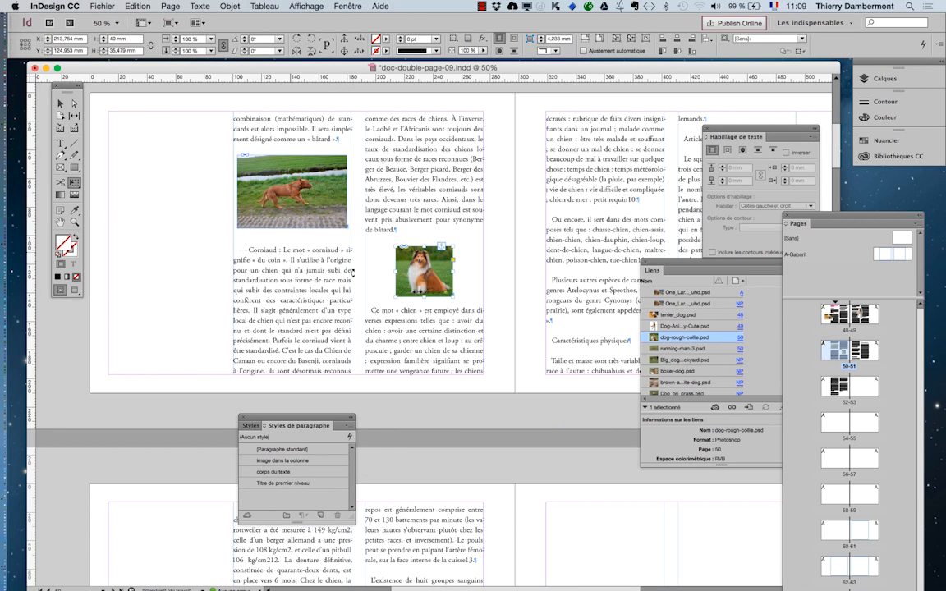
pyautogui.moveTo(398, 294); pyautogui.dragTo(370, 316)
pyautogui.moveTo(367, 371); pyautogui.dragTo(363, 402)
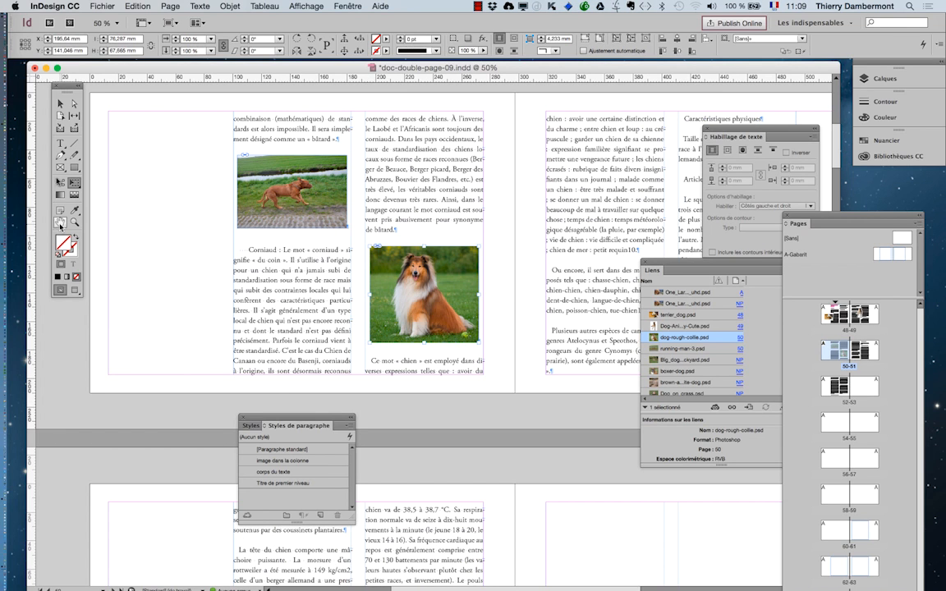
pyautogui.click(60, 104)
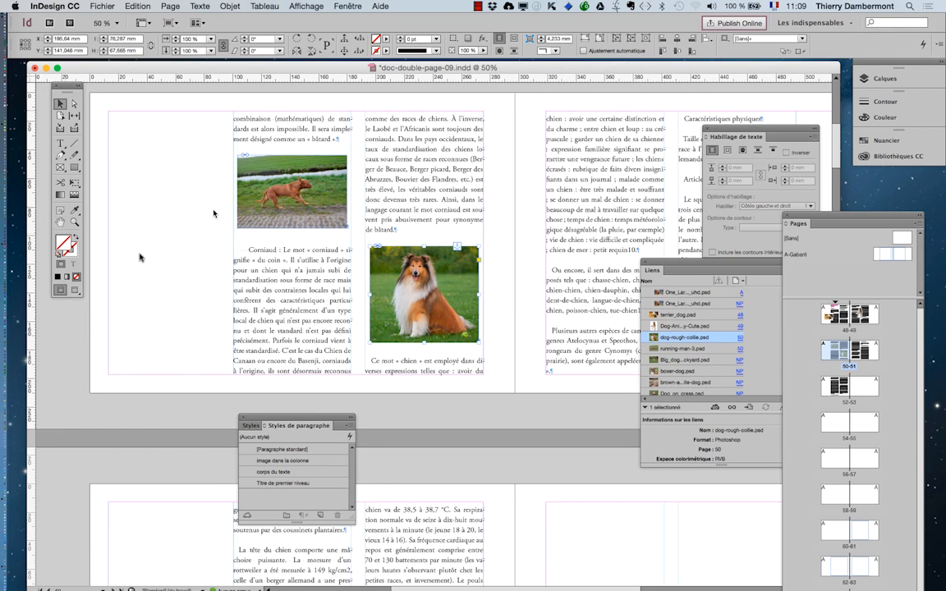
# Step: Cut the boxer photo from the pasteboard beside page 50
pyautogui.click(60, 222)
pyautogui.scroll(-1, 343, 296)
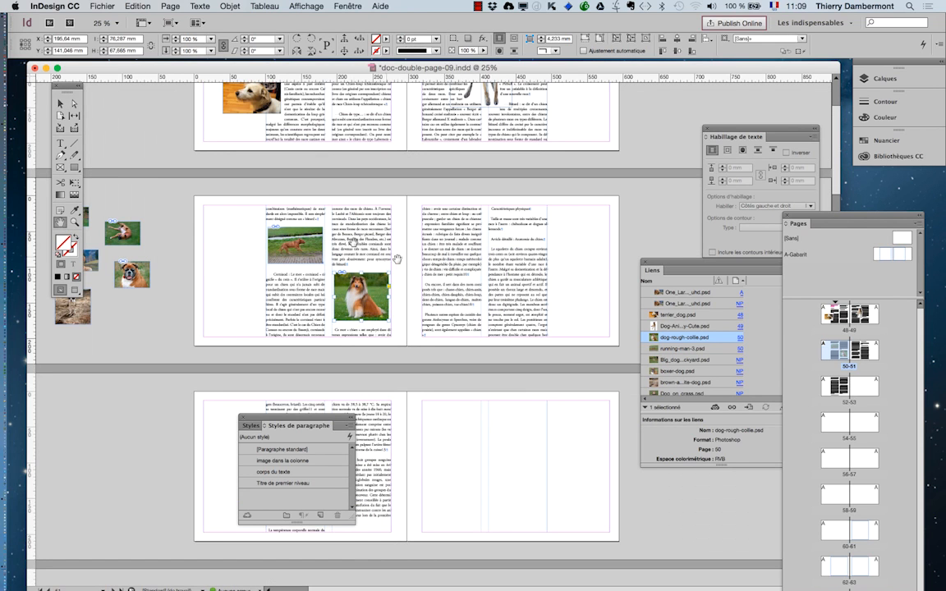
pyautogui.click(60, 104)
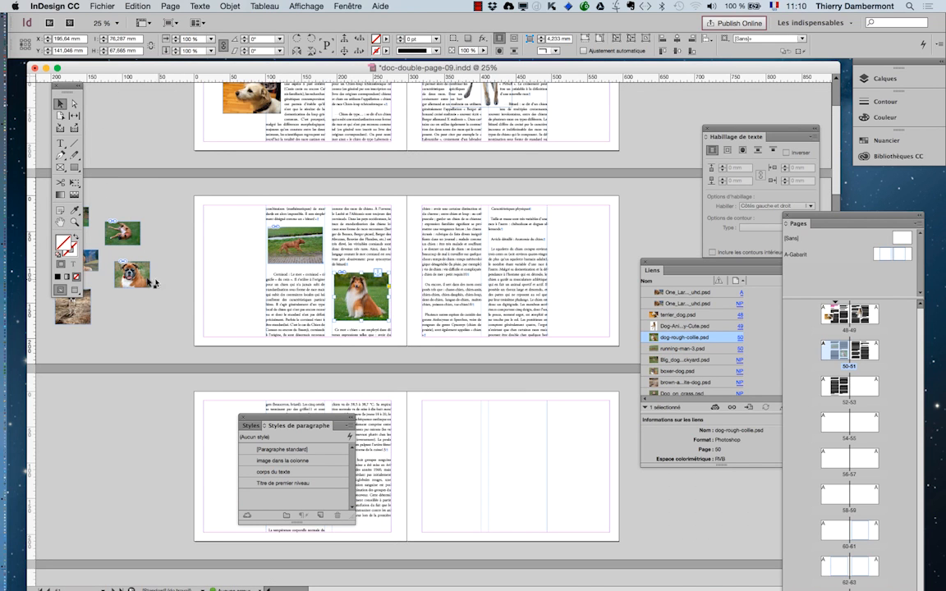
pyautogui.click(124, 265)
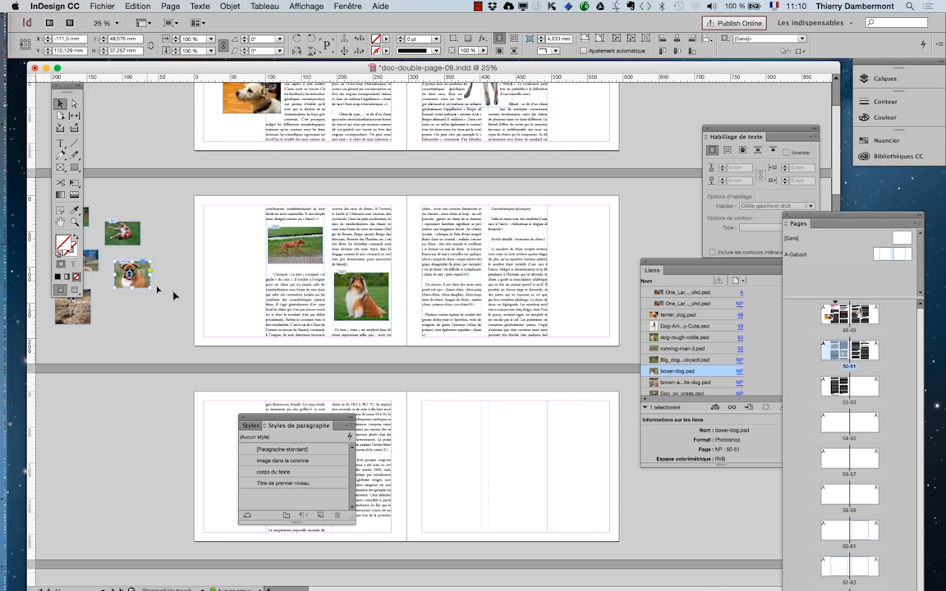
# Step: Paste the boxer photo into a new paragraph after « petit requin10. » on page 51 and apply the "image dans la colonne" style
pyautogui.click(484, 274)
pyautogui.scroll(1, 484, 274)
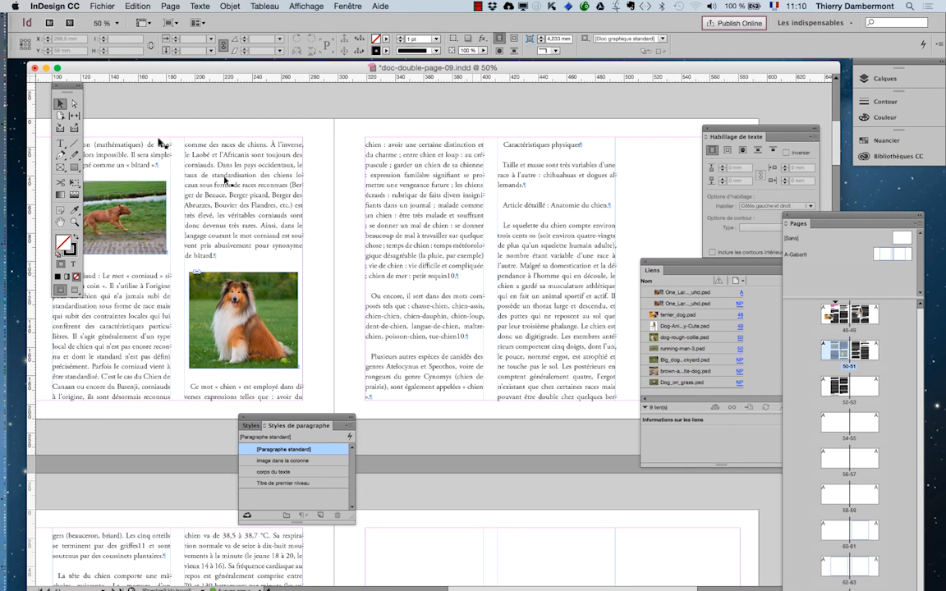
pyautogui.click(60, 144)
pyautogui.click(473, 277)
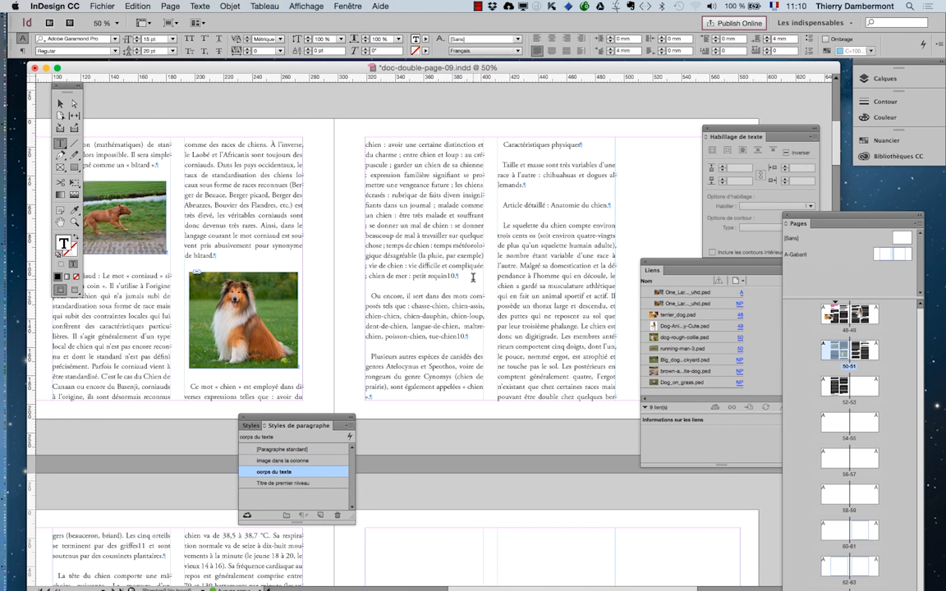
pyautogui.press('super+v')
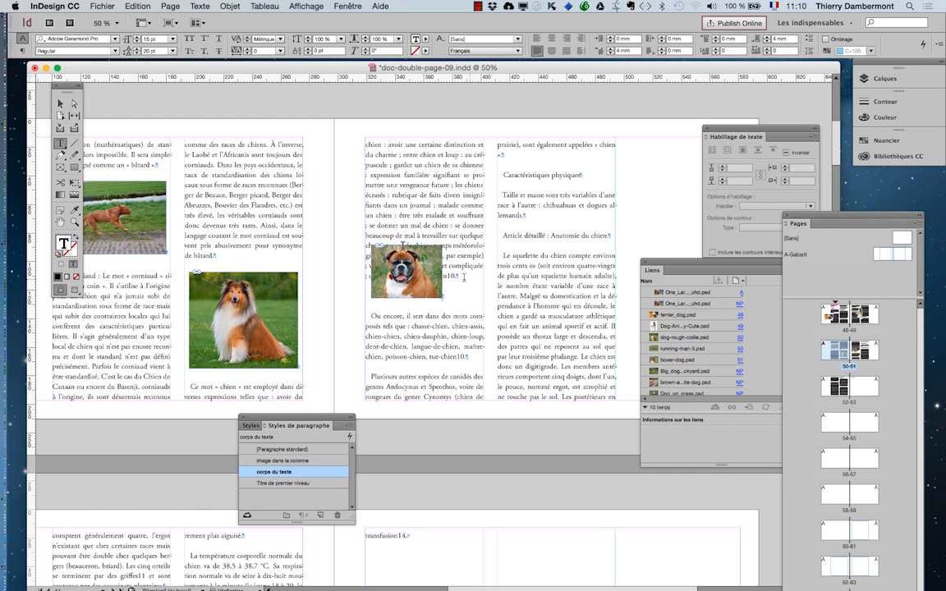
pyautogui.click(303, 462)
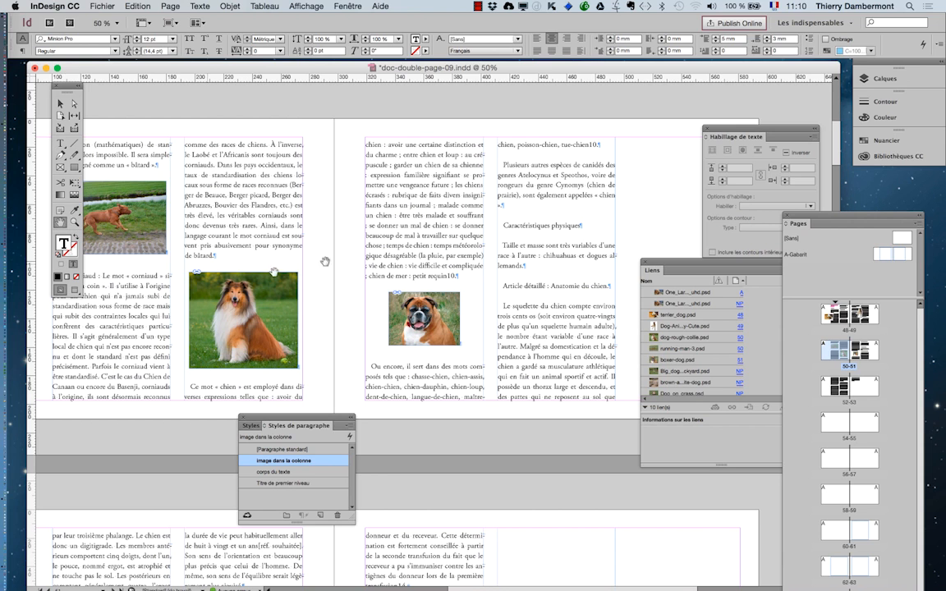
# Step: Cut the close-up photo of the golden-brown dog's head from the pasteboard beside page 50
pyautogui.moveTo(325, 261); pyautogui.dragTo(425, 209)
pyautogui.moveTo(143, 164); pyautogui.dragTo(489, 220)
pyautogui.click(60, 103)
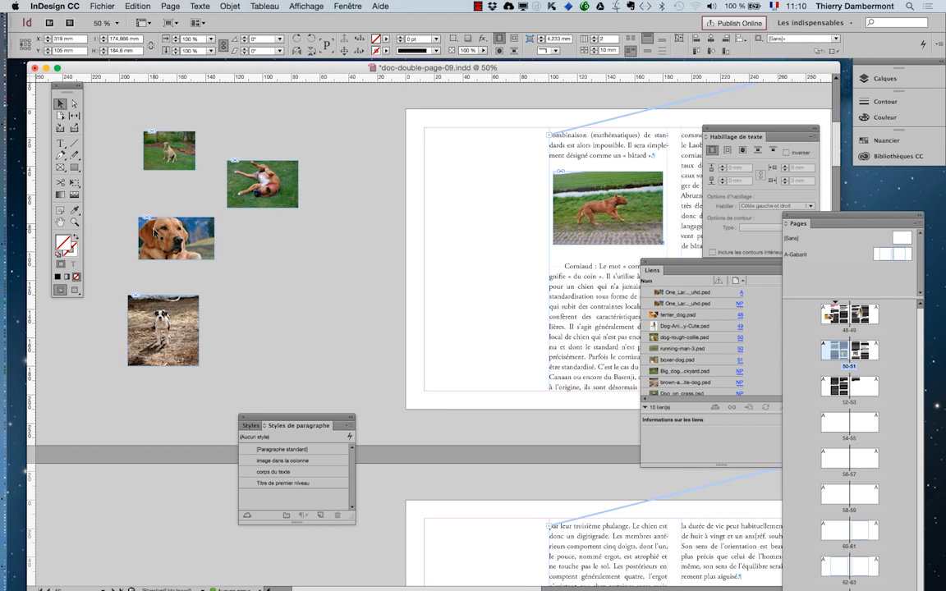
pyautogui.click(143, 220)
pyautogui.press('BackSpace')
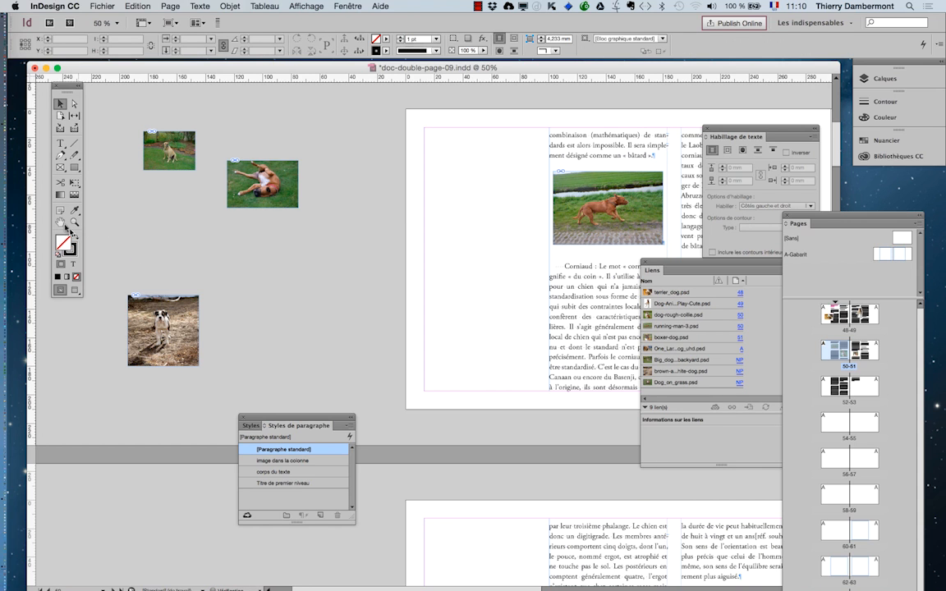
# Step: Paste the dog head photo into a new paragraph after « dogues allemands. » on page 51 and apply the "image dans la colonne" style
pyautogui.click(60, 223)
pyautogui.moveTo(700, 323); pyautogui.dragTo(178, 319)
pyautogui.click(61, 143)
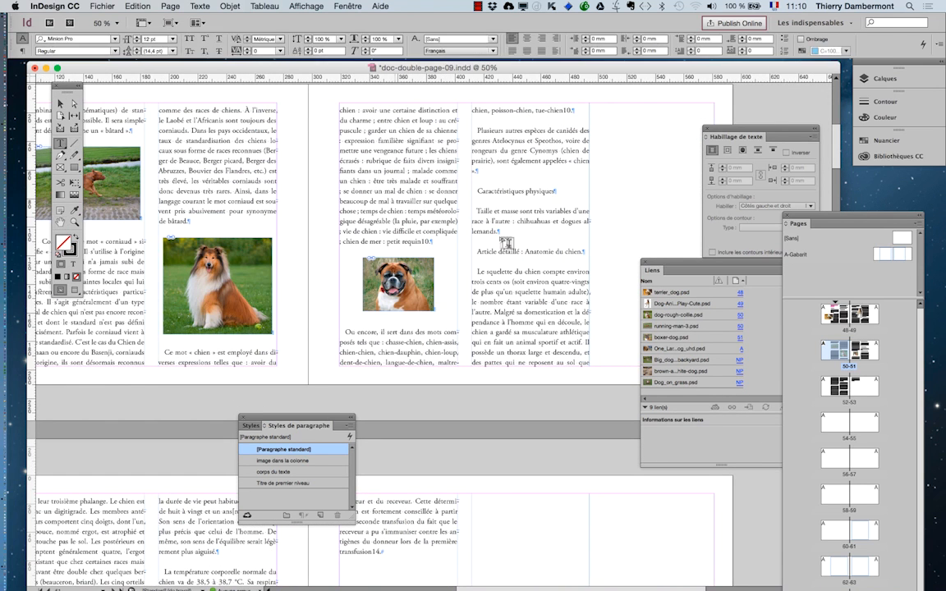
pyautogui.click(506, 232)
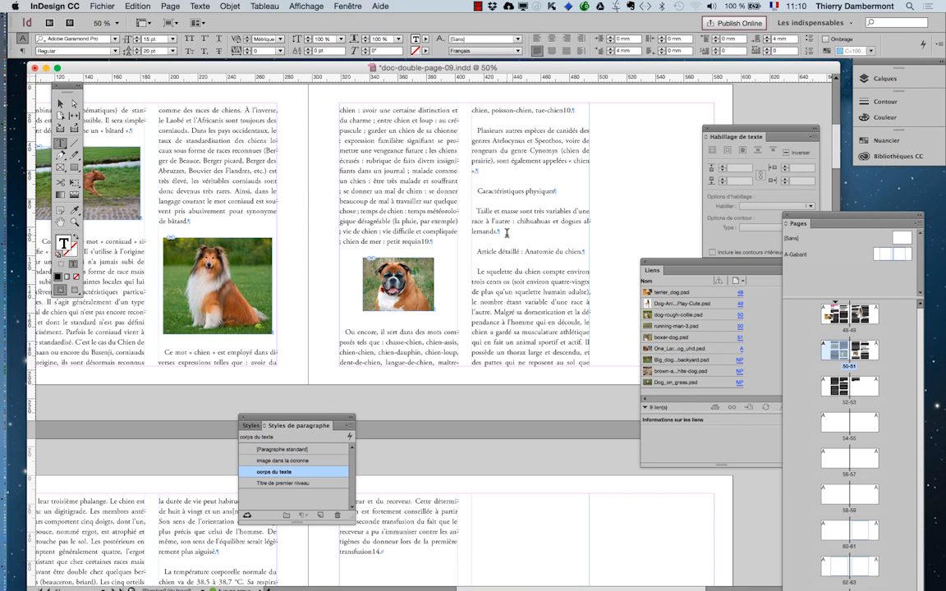
pyautogui.press('Return')
pyautogui.press('super+v')
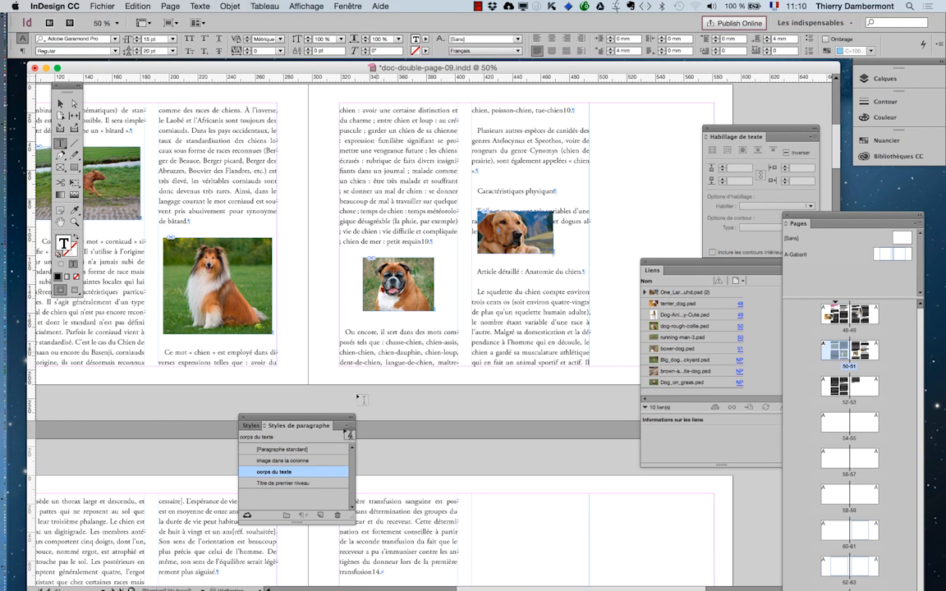
pyautogui.click(300, 462)
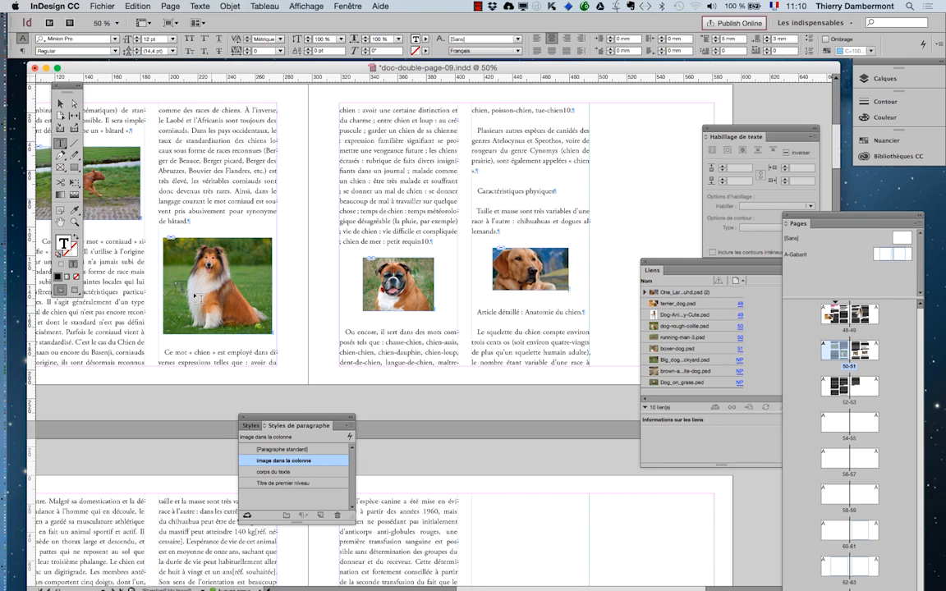
pyautogui.press('Escape')
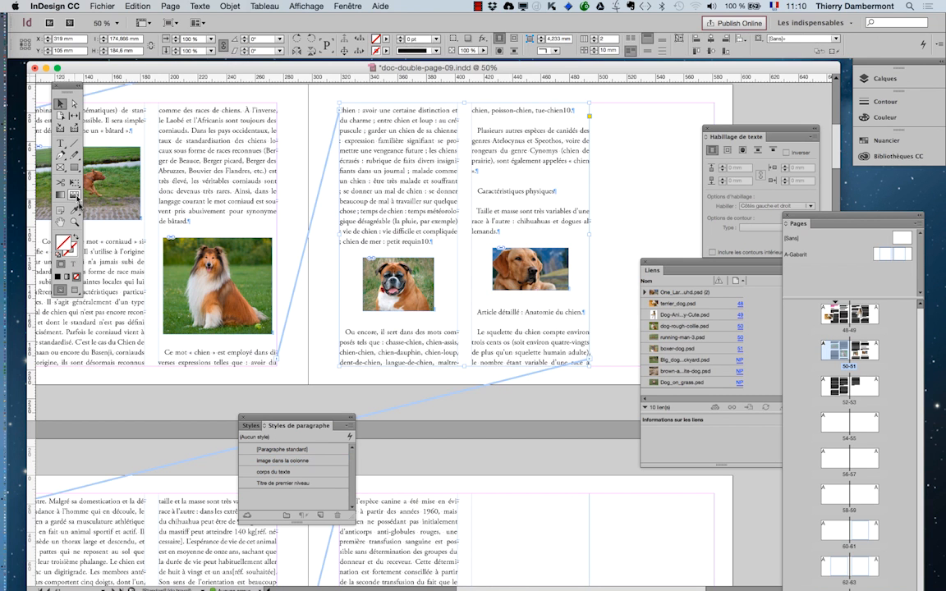
# Step: Cut the photo of the dog lying on the grass from the pasteboard beside page 50
pyautogui.click(60, 222)
pyautogui.moveTo(198, 238); pyautogui.dragTo(633, 264)
pyautogui.click(61, 103)
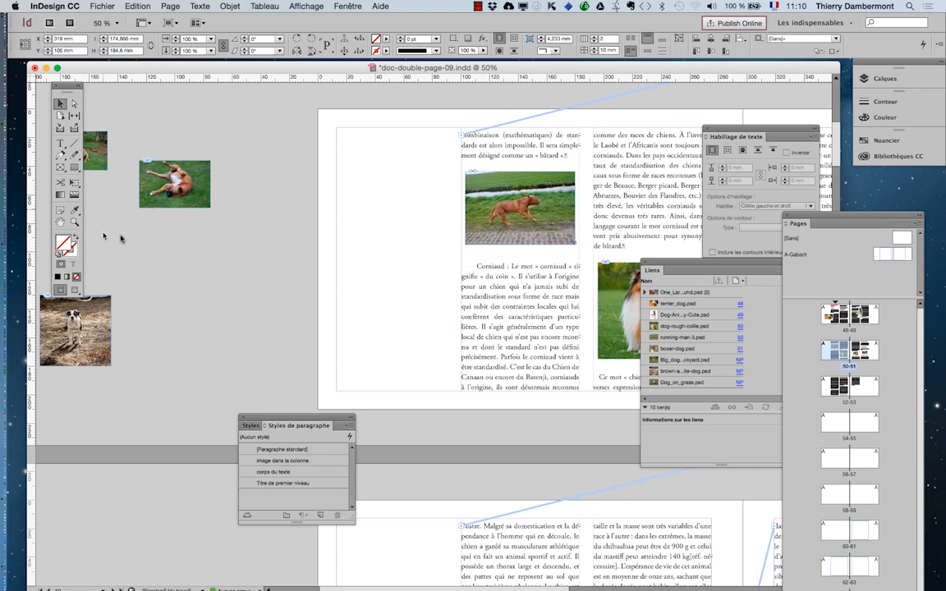
pyautogui.click(160, 202)
pyautogui.press('Delete')
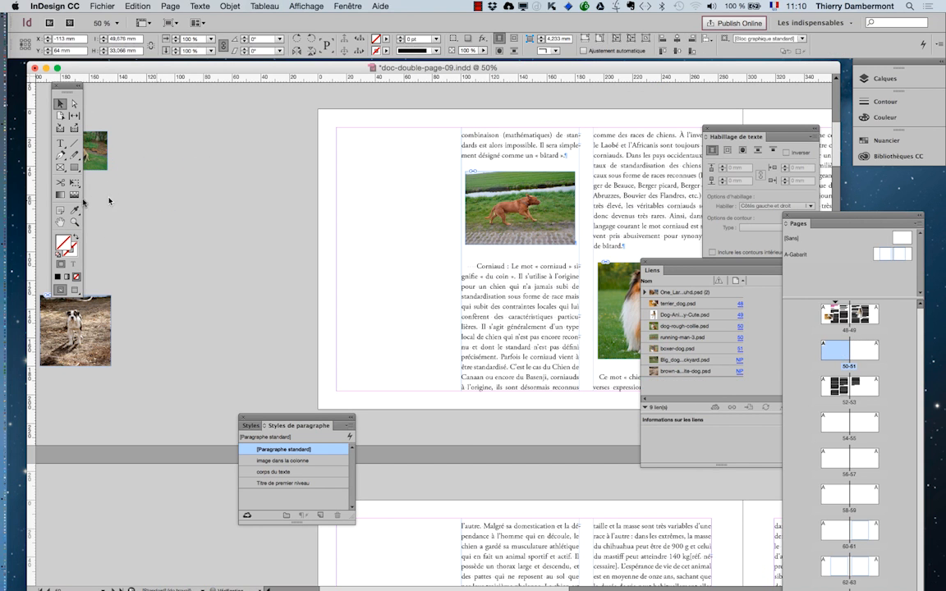
# Step: Insert an empty paragraph after « donc un digitigrade. » in the first text column of page 52
pyautogui.click(60, 222)
pyautogui.hscroll(5, 197, 265)
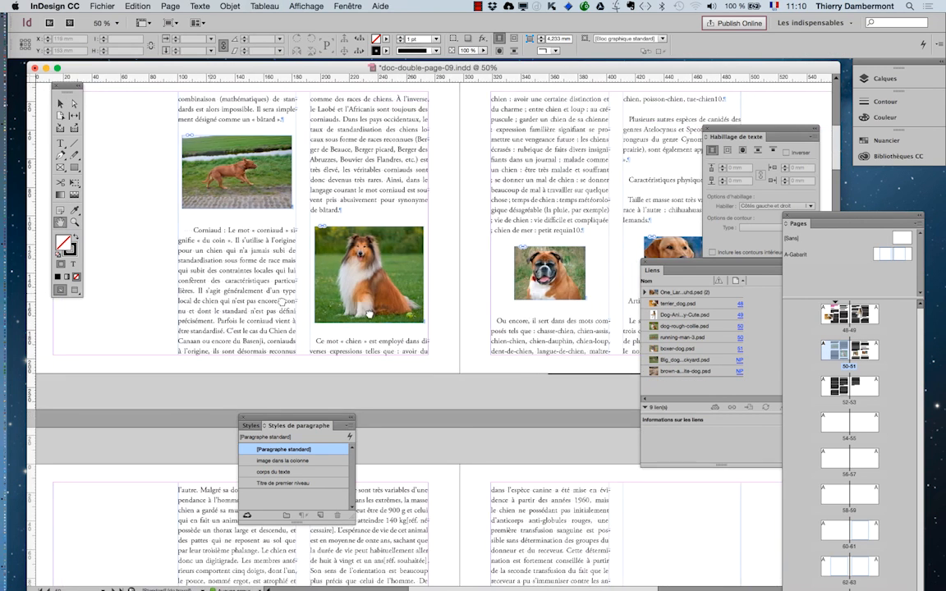
pyautogui.scroll(-2, 352, 284)
pyautogui.scroll(-3, 413, 230)
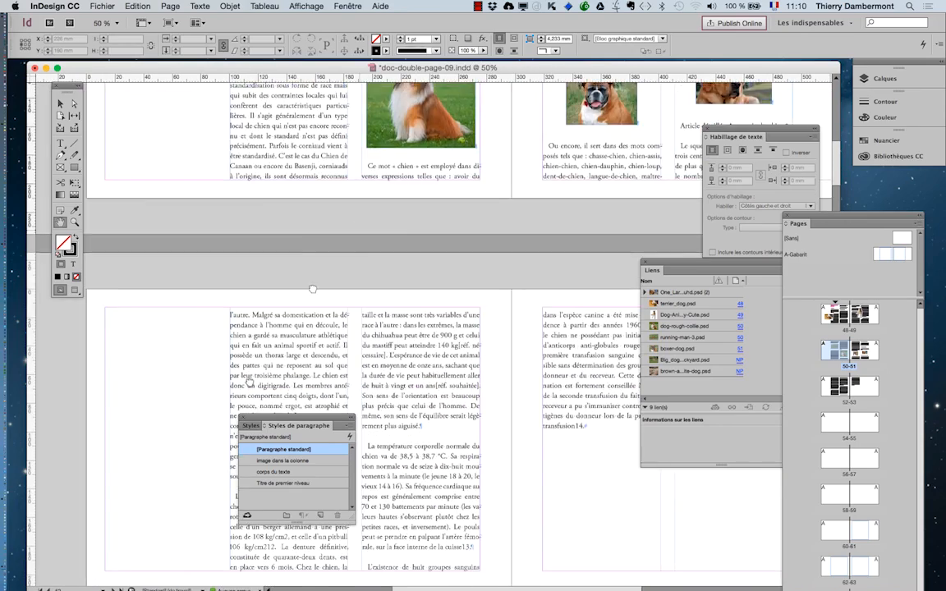
pyautogui.scroll(5, 329, 312)
pyautogui.hscroll(2, 257, 389)
pyautogui.scroll(2, 271, 345)
pyautogui.hscroll(2, 272, 343)
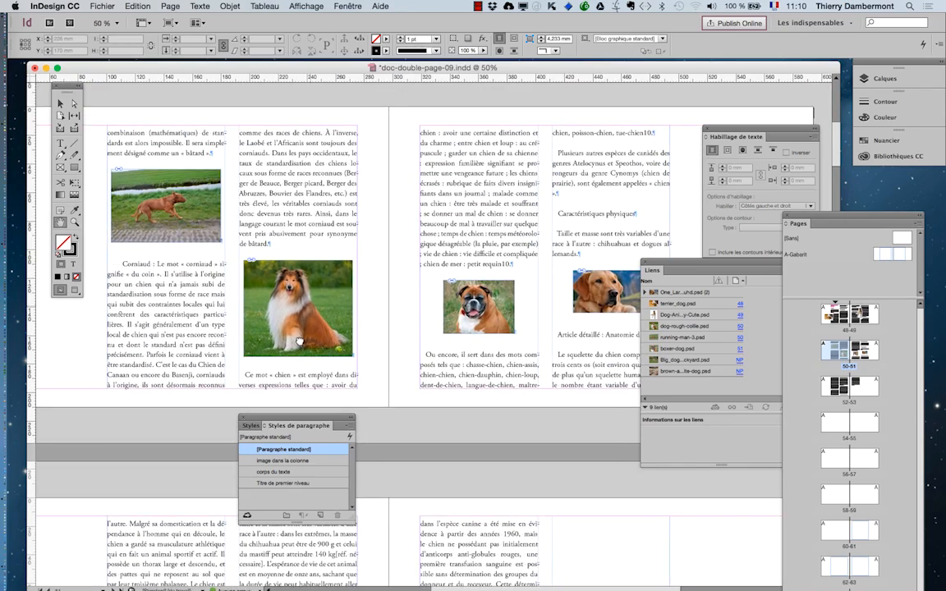
pyautogui.hscroll(2, 216, 280)
pyautogui.click(60, 144)
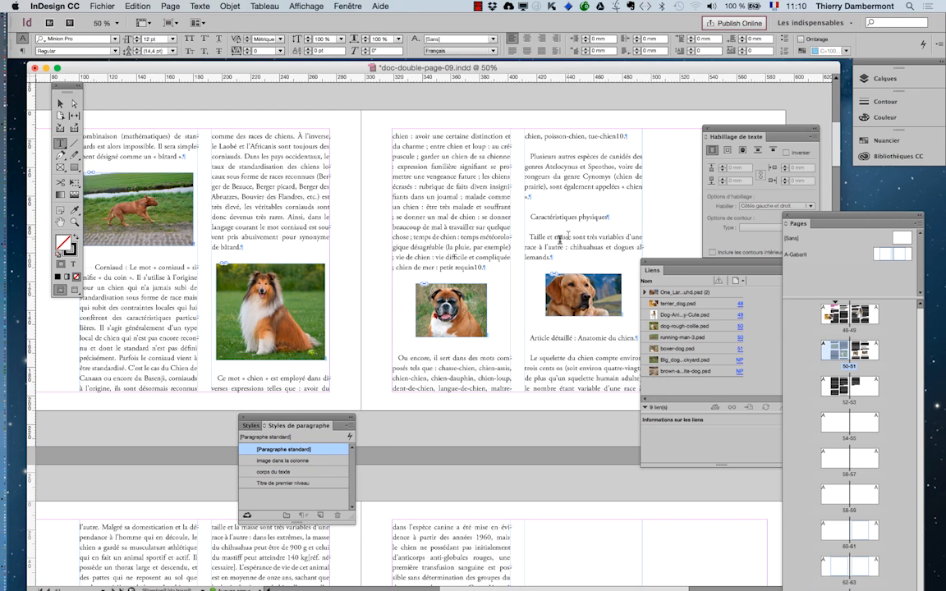
pyautogui.click(544, 194)
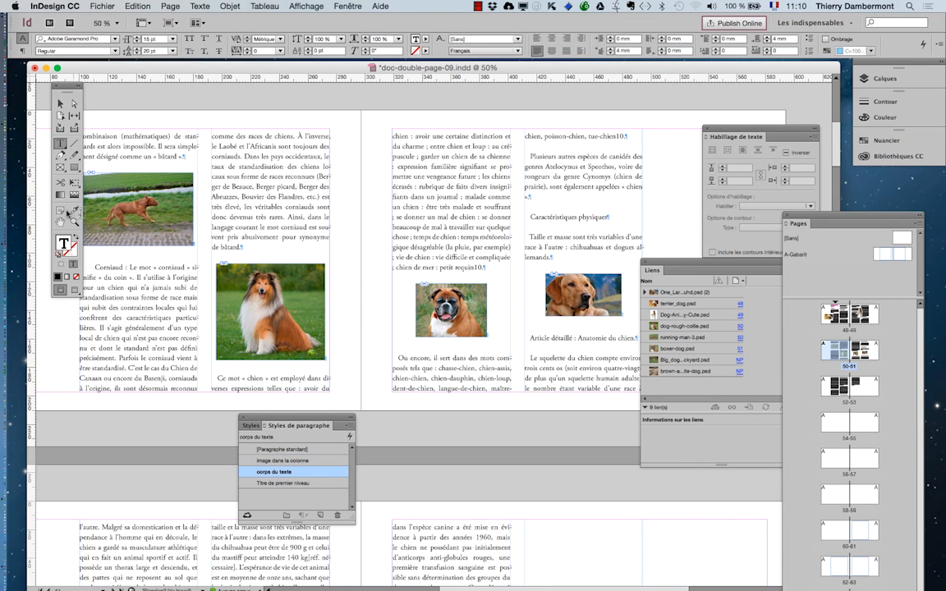
pyautogui.moveTo(193, 419); pyautogui.dragTo(317, 199)
pyautogui.scroll(-3, 288, 201)
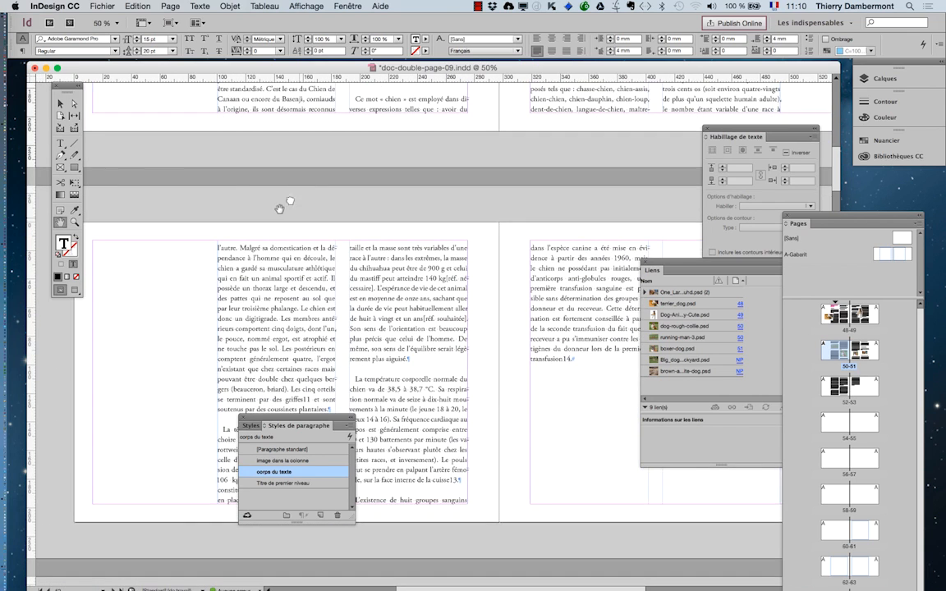
pyautogui.click(60, 143)
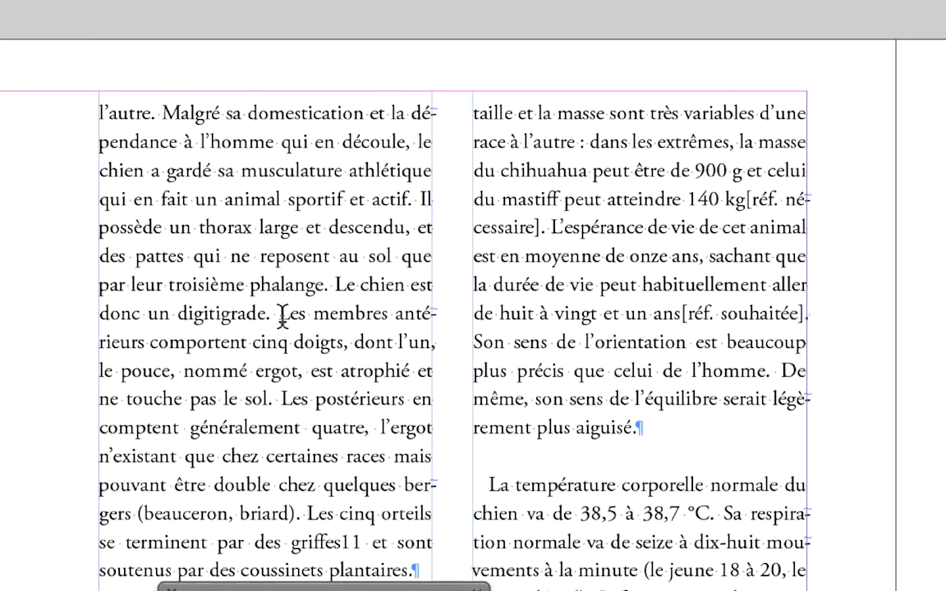
pyautogui.click(280, 310)
pyautogui.press('Return')
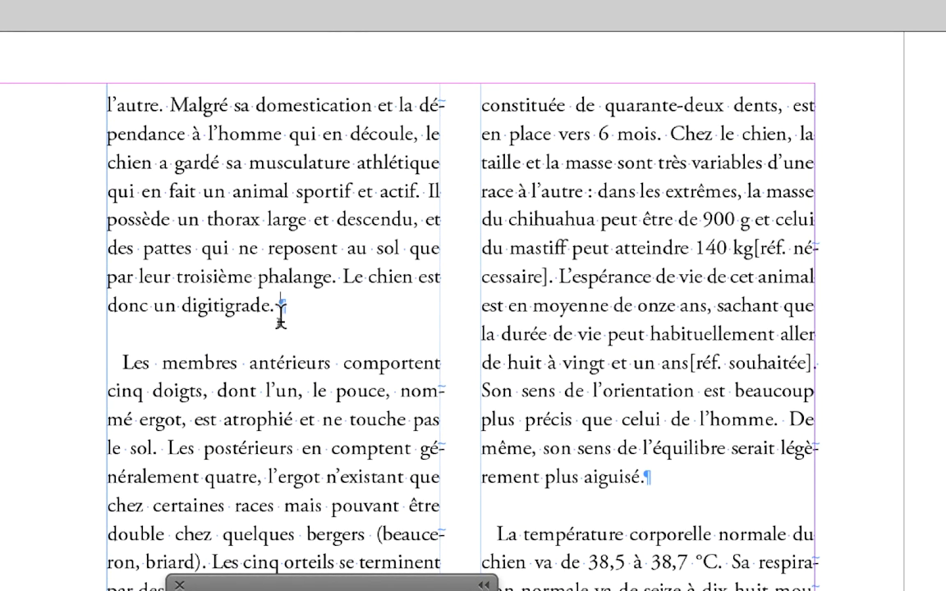
pyautogui.press('Return')
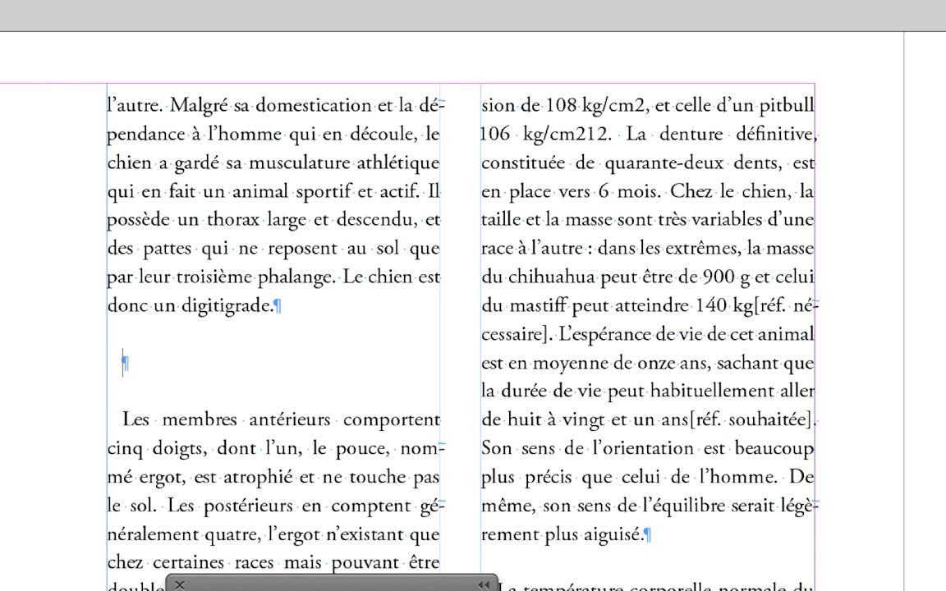
pyautogui.press('Up')
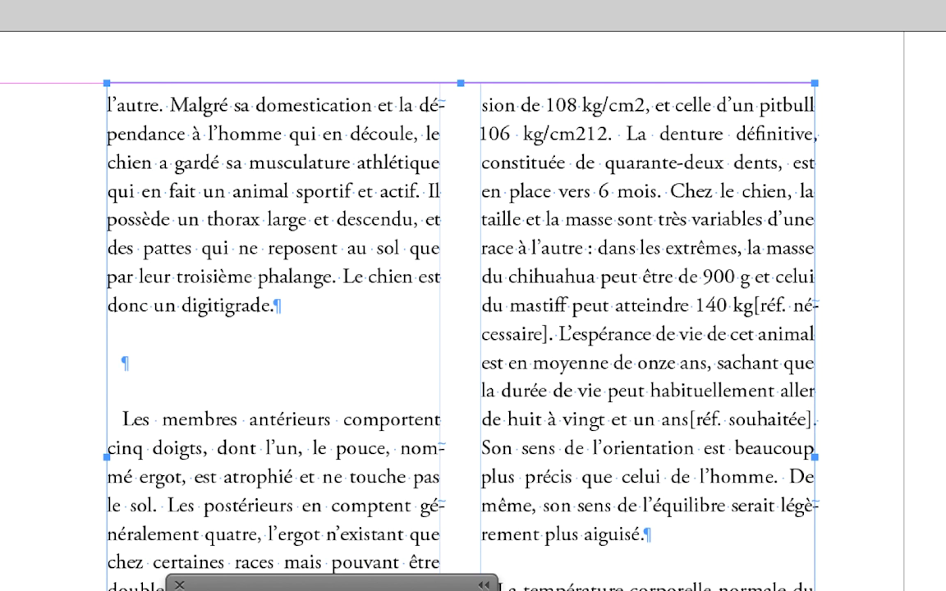
# Step: Paste the photo of the lying dog into the empty paragraph on page 52 and apply the "image dans la colonne" style
pyautogui.hotkey('ctrl', 'v')
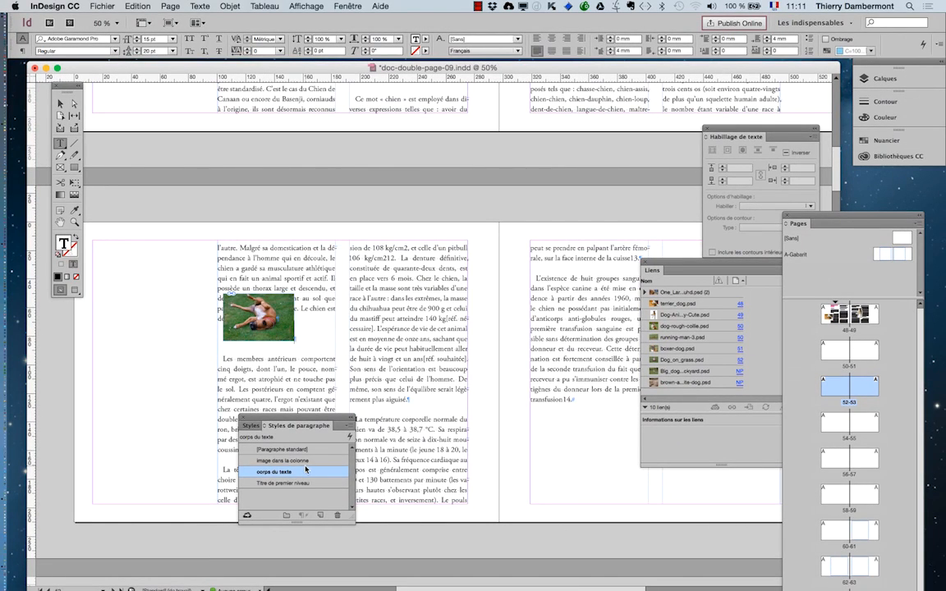
pyautogui.click(305, 462)
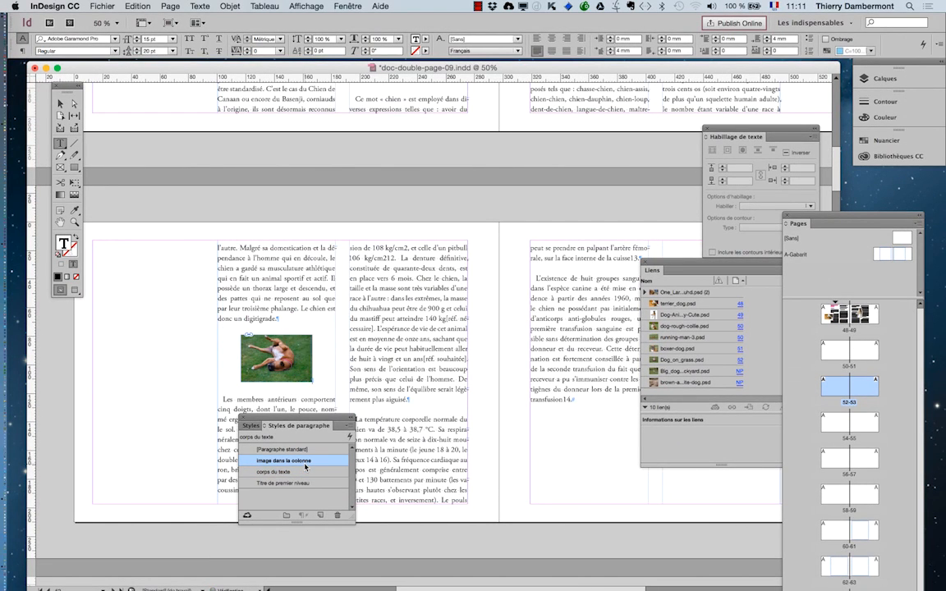
pyautogui.click(244, 419)
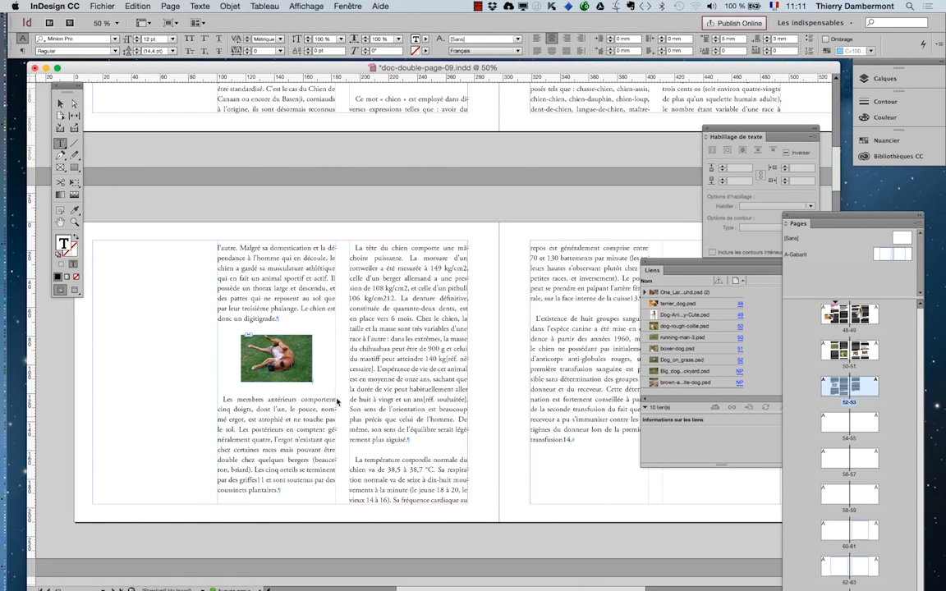
# Step: Scale the lying dog photo on page 52 proportionally to nearly the column width, about 77 × 51 mm
pyautogui.click(62, 222)
pyautogui.moveTo(409, 312); pyautogui.dragTo(400, 356)
pyautogui.scroll(-1, 397, 358)
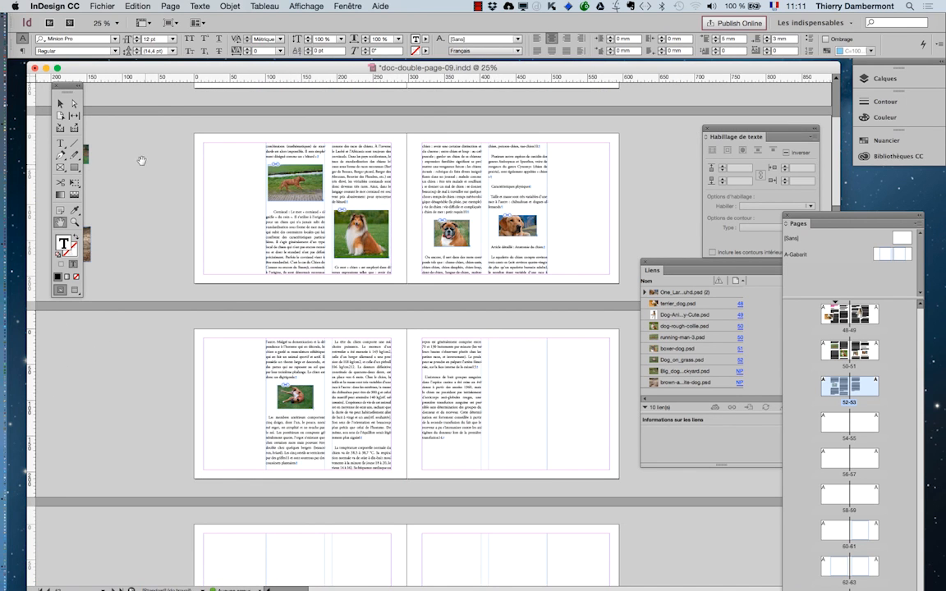
pyautogui.scroll(1, 232, 310)
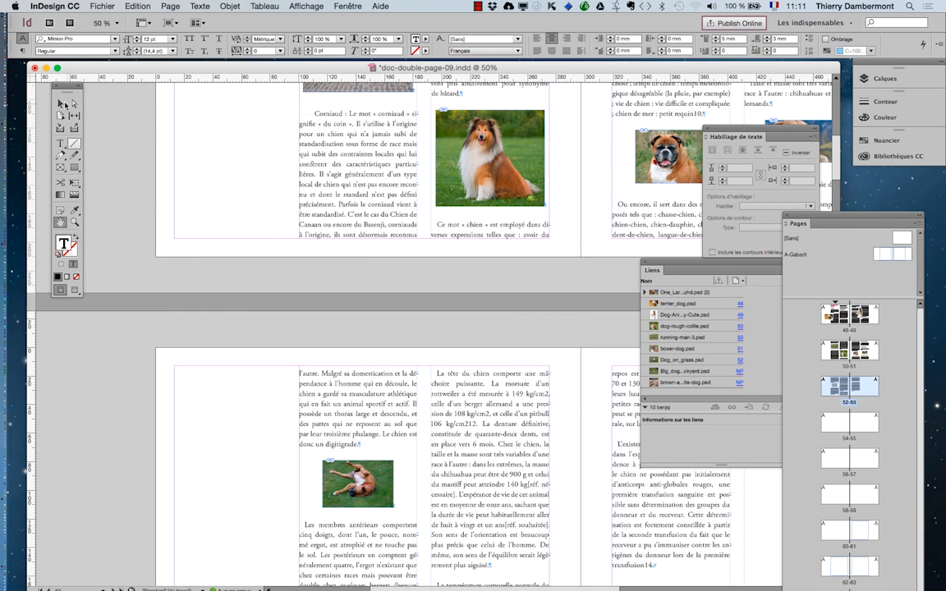
pyautogui.press('v')
pyautogui.click(337, 497)
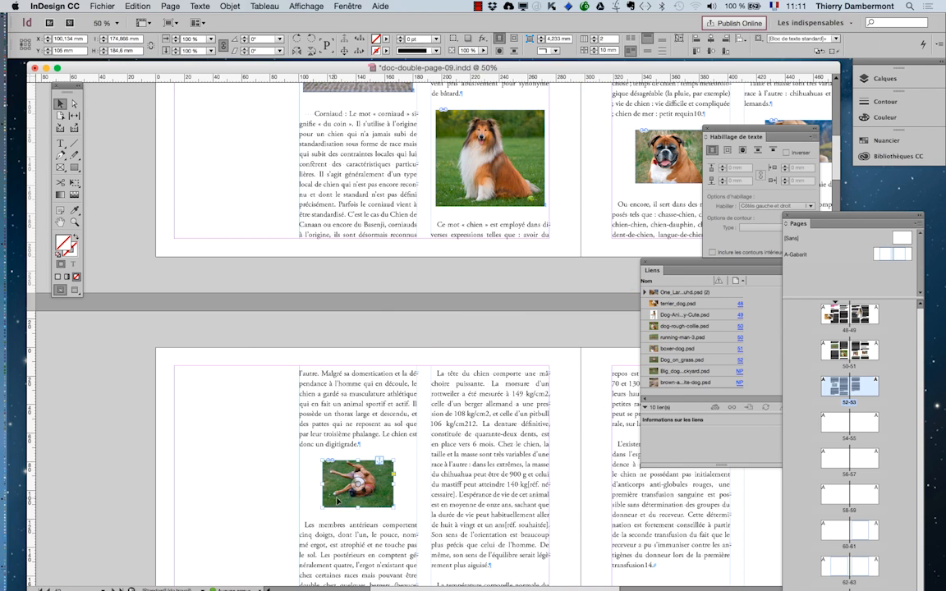
pyautogui.click(74, 185)
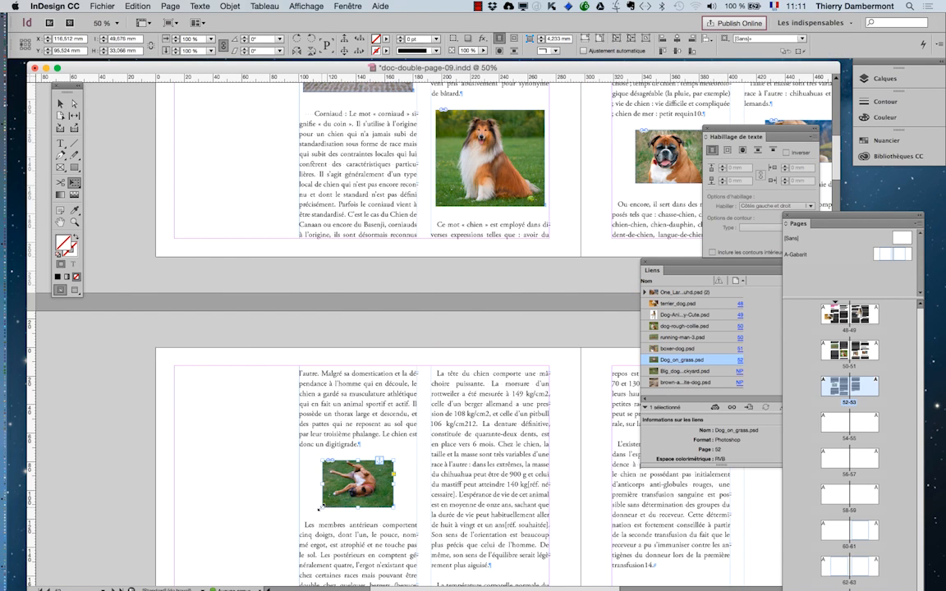
pyautogui.moveTo(319, 509); pyautogui.dragTo(303, 534)
# Step: Scale the boxer photo on page 51 proportionally to nearly the column width, about 73 × 55 mm
pyautogui.press('space')
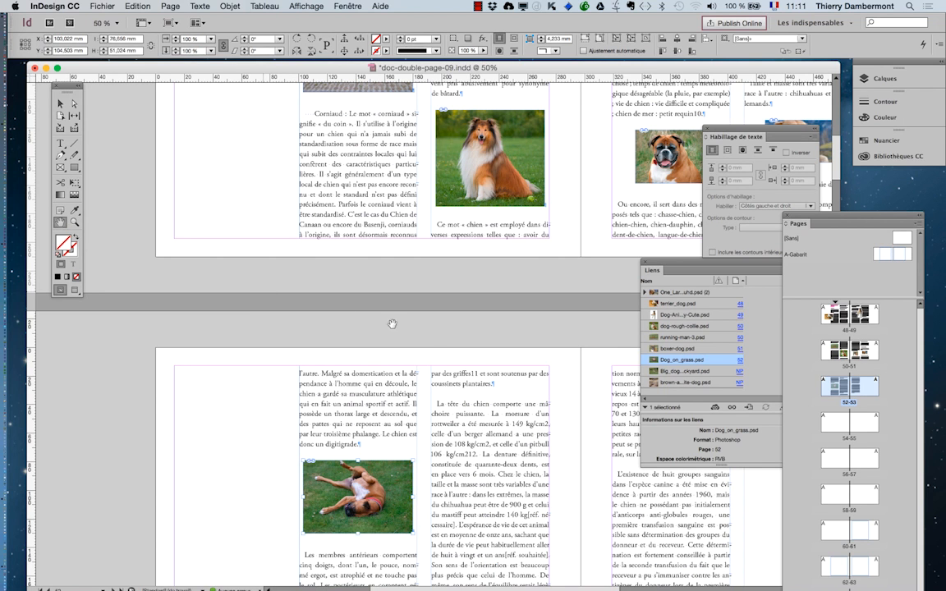
pyautogui.moveTo(382, 369); pyautogui.dragTo(245, 420)
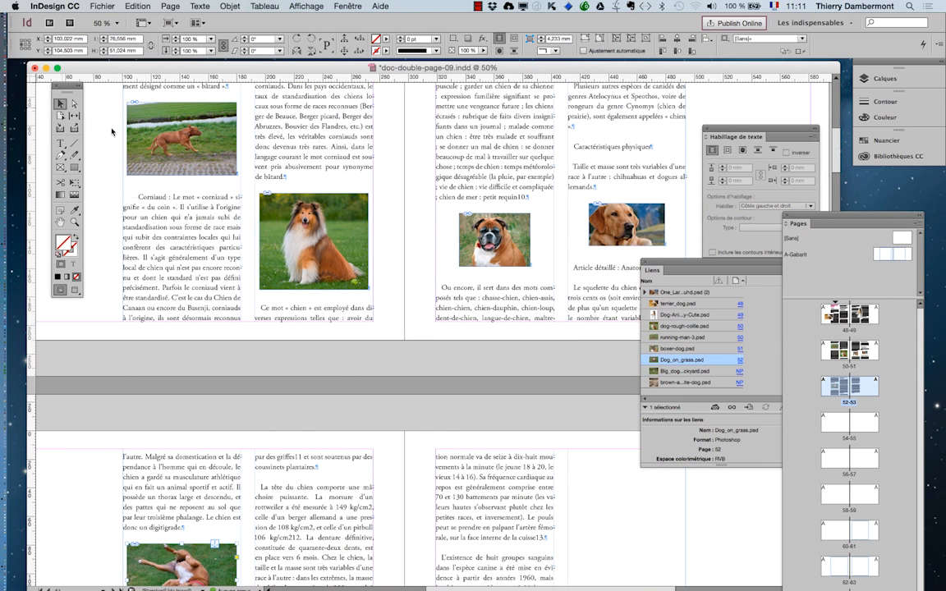
pyautogui.click(472, 254)
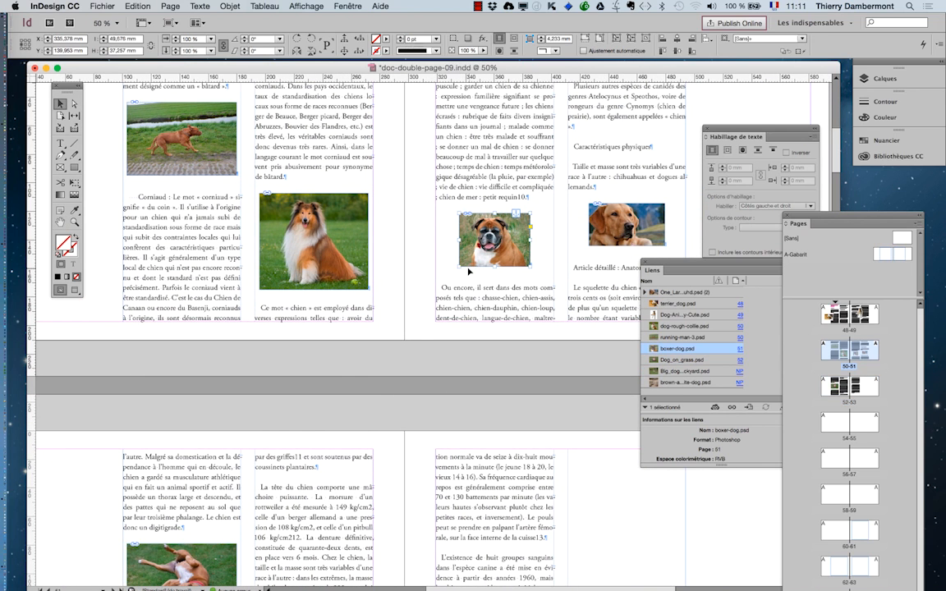
pyautogui.click(74, 182)
pyautogui.moveTo(459, 268); pyautogui.dragTo(443, 280)
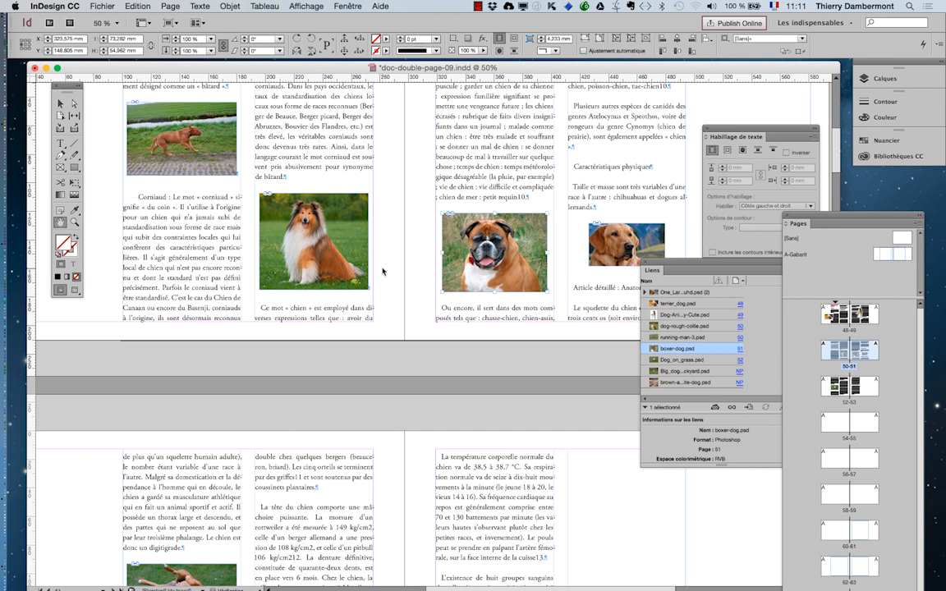
# Step: Scale the golden-brown dog head photo on page 51 proportionally to nearly the column width, about 75 × 42 mm
pyautogui.hscroll(6, 329, 238)
pyautogui.scroll(-2, 328, 238)
pyautogui.click(60, 103)
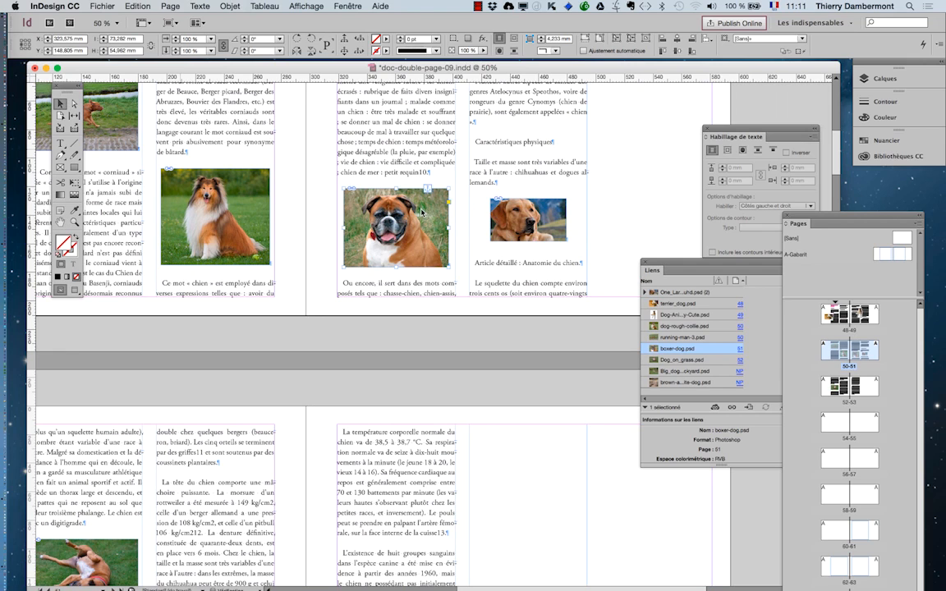
pyautogui.click(526, 217)
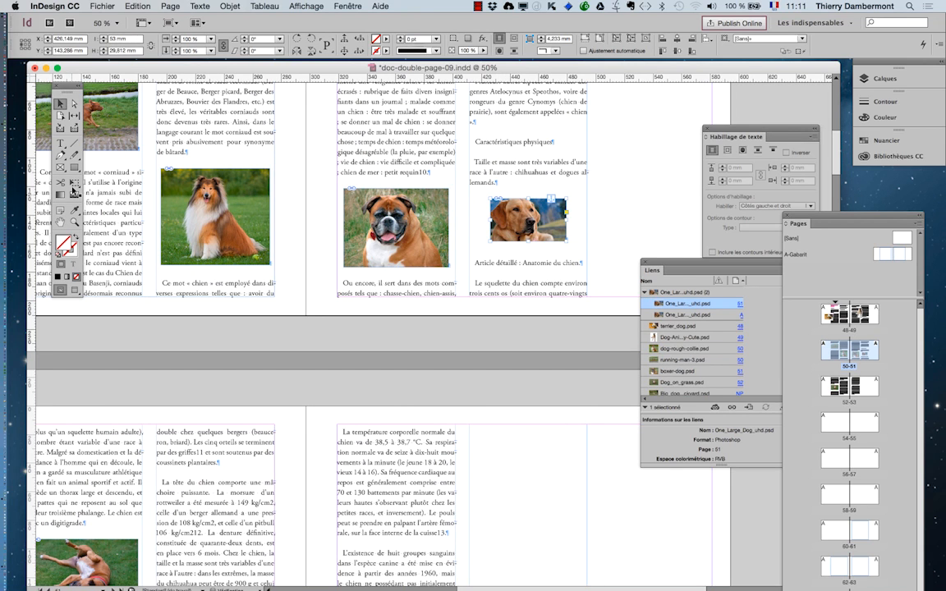
pyautogui.click(73, 182)
pyautogui.moveTo(491, 242); pyautogui.dragTo(474, 251)
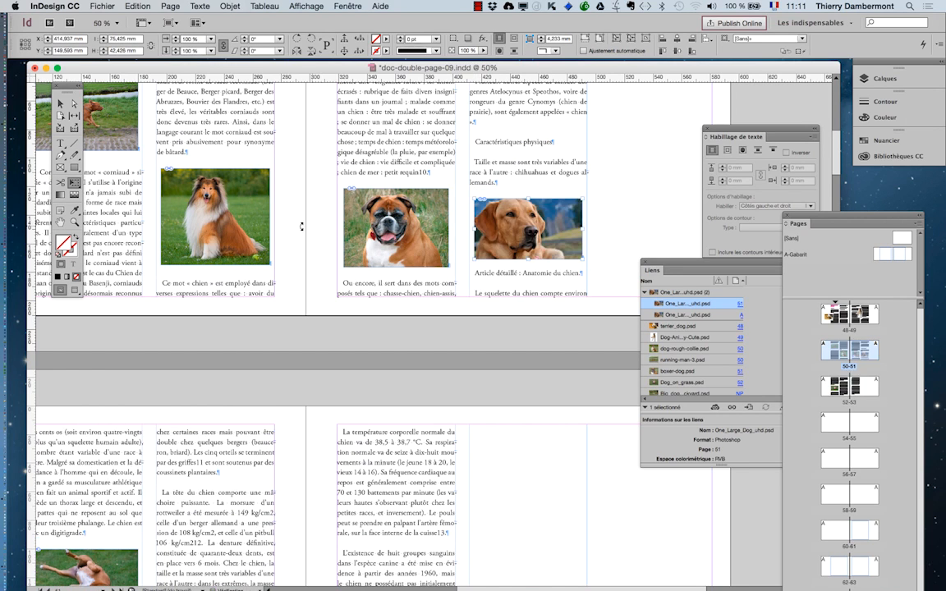
# Step: Save the document under the new name doc-double-page-10.indd in the ID 20 janvier 2016 folder
pyautogui.click(72, 224)
pyautogui.keyDown('alt'); pyautogui.click(558, 280); pyautogui.keyUp('alt')
pyautogui.keyDown('alt'); pyautogui.click(518, 295); pyautogui.keyUp('alt')
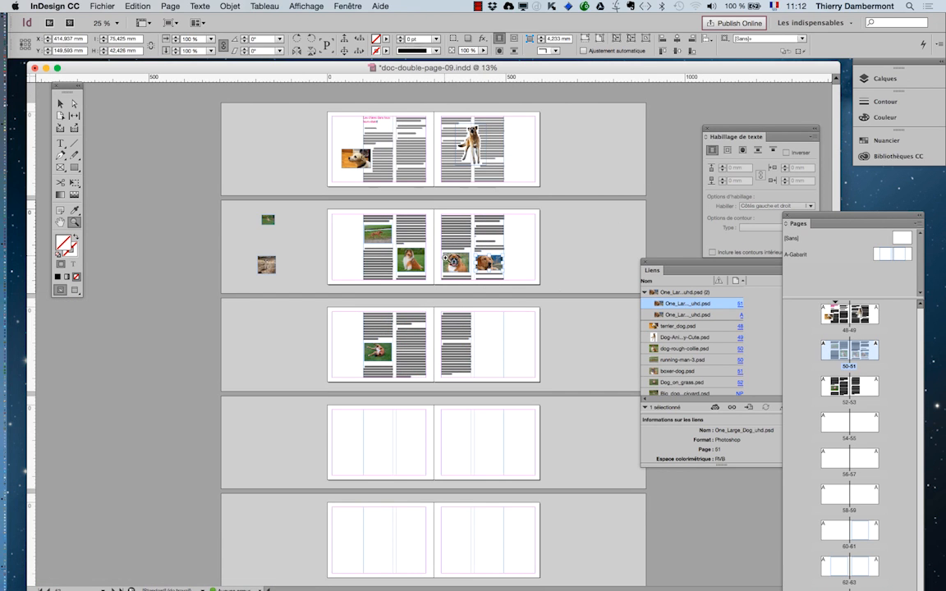
pyautogui.click(445, 258)
pyautogui.click(60, 221)
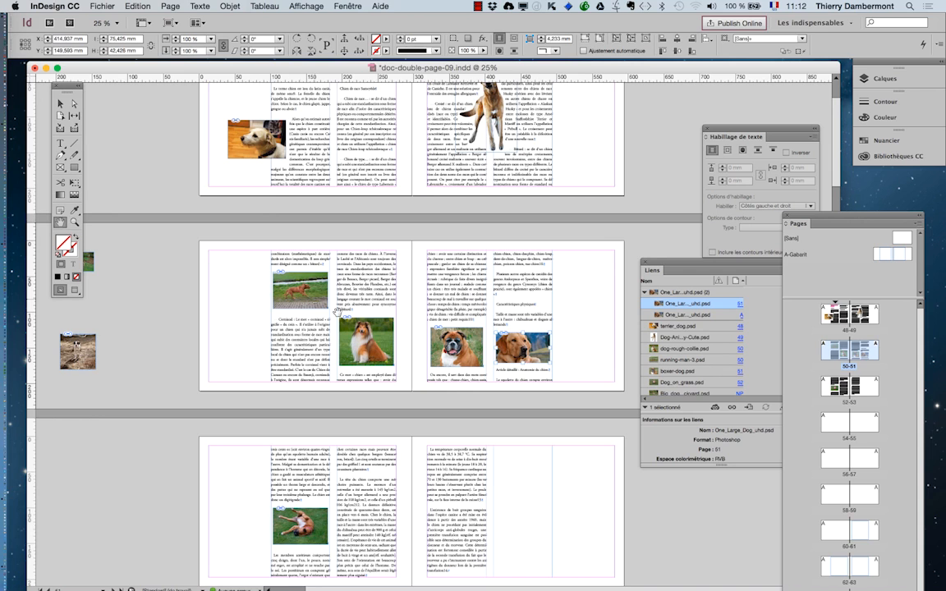
pyautogui.moveTo(330, 328); pyautogui.dragTo(325, 226)
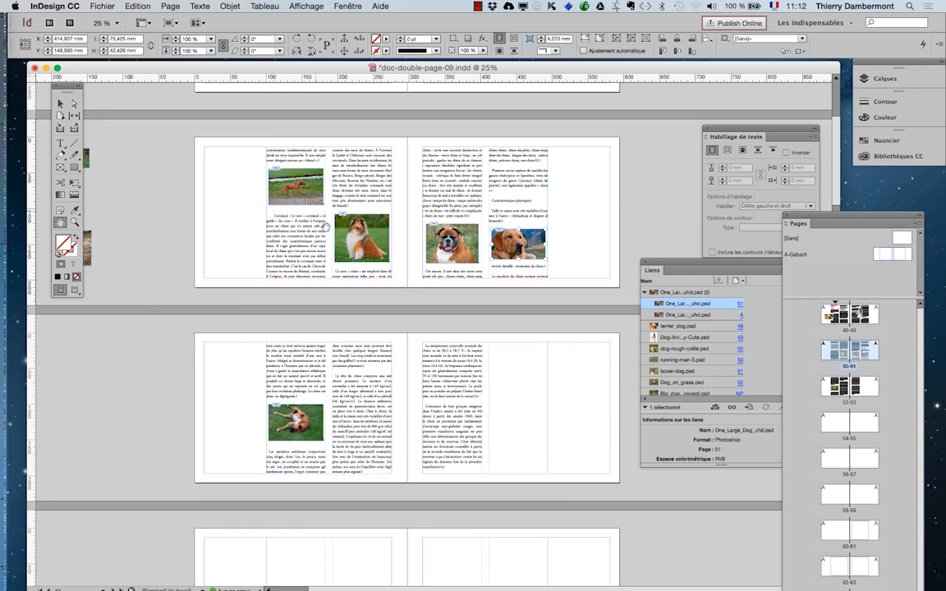
pyautogui.click(97, 6)
pyautogui.click(132, 92)
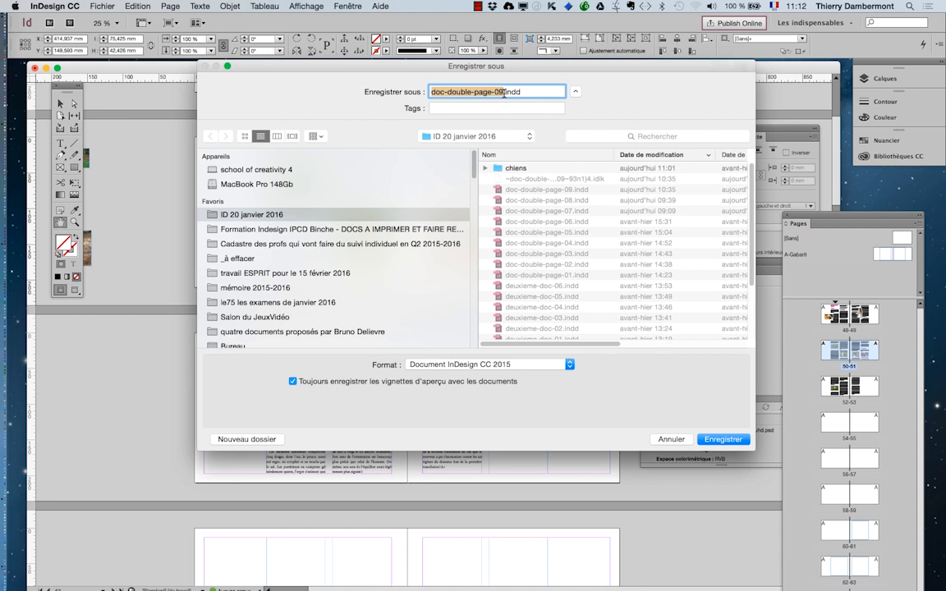
pyautogui.click(504, 93)
pyautogui.press('Return')
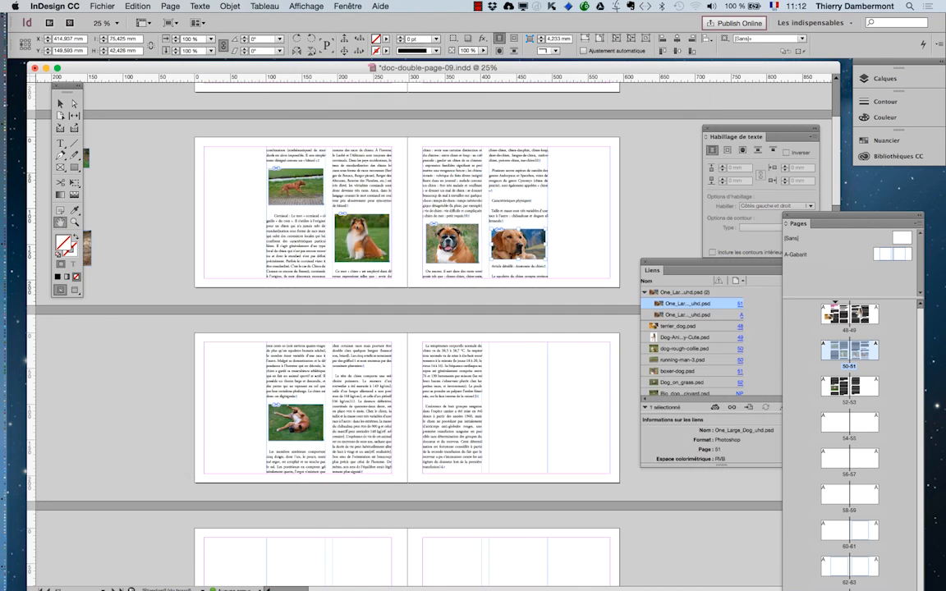
# Step: Deselect everything and display the spreads in Preview mode, without frames, guides or pasteboard items
pyautogui.click(61, 104)
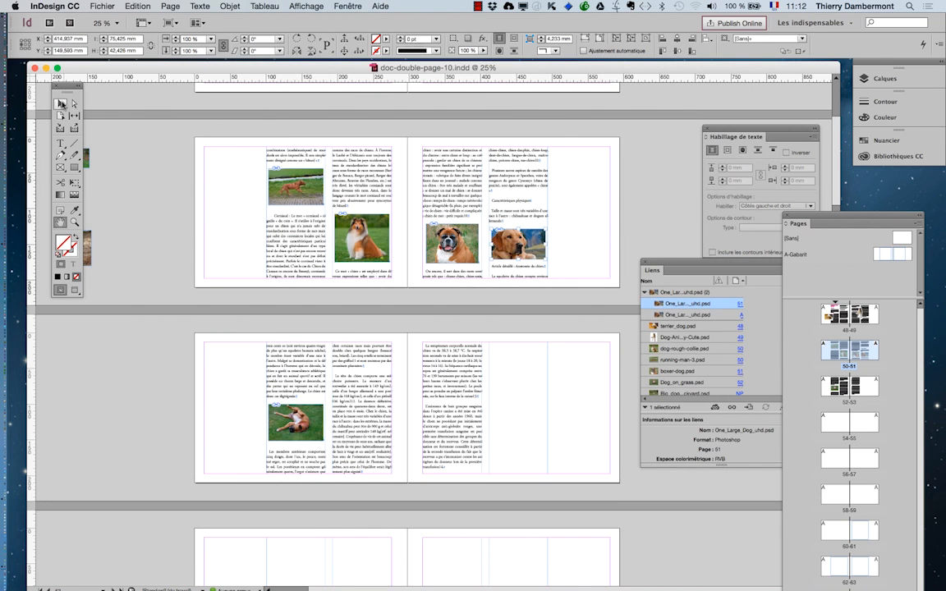
pyautogui.click(81, 334)
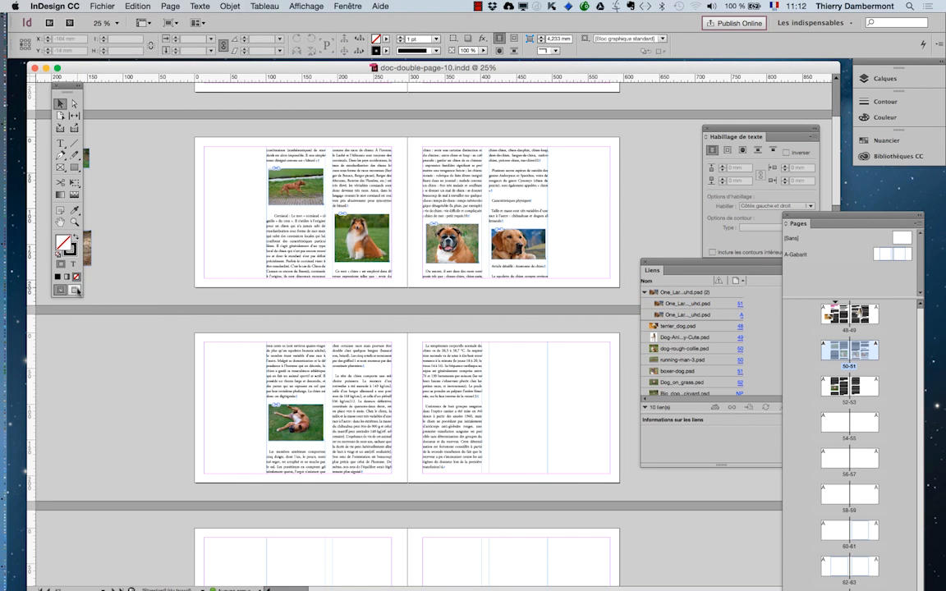
pyautogui.click(74, 290)
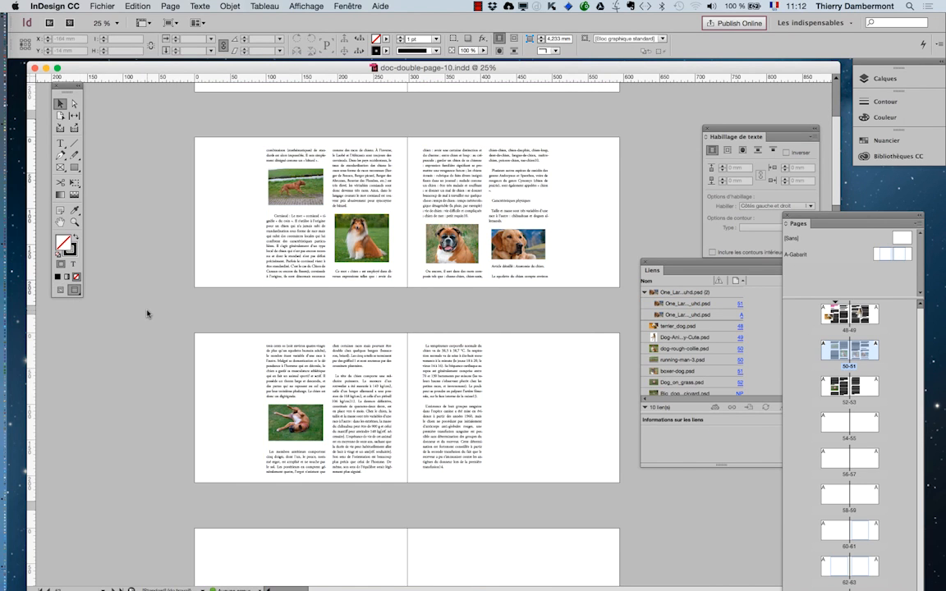